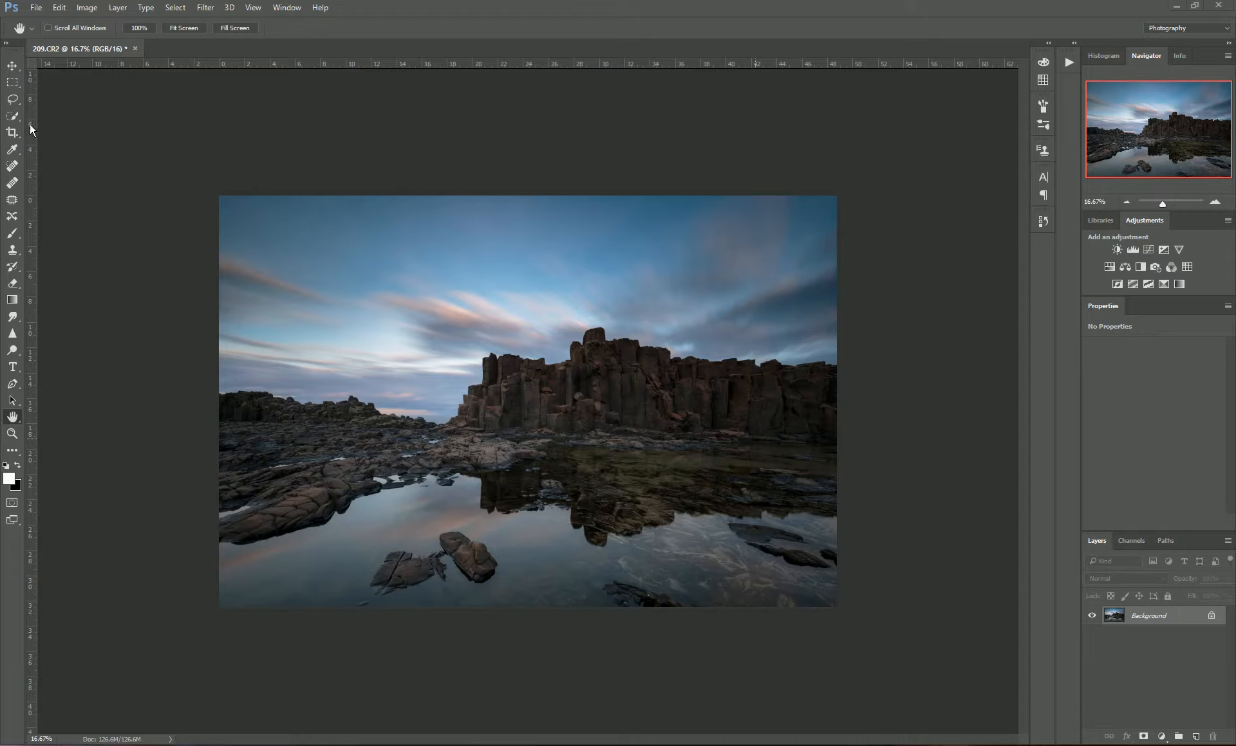
- Select the sky above the rocks with the Quick Selection tool and refine it in Select and Mask, outputting a selection
click(14, 118)
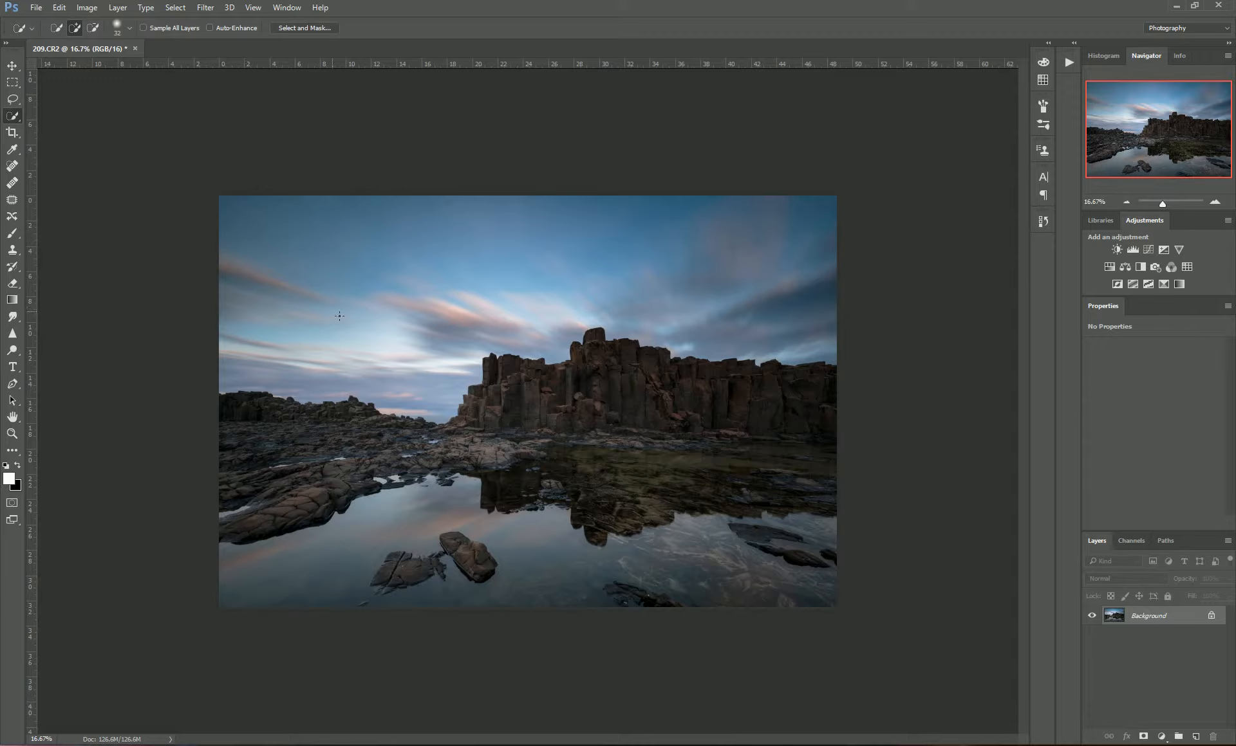
mouse_move(345, 326)
mouse_down()
mouse_move(400, 300)
mouse_move(543, 273)
mouse_move(632, 280)
mouse_up()
click(321, 29)
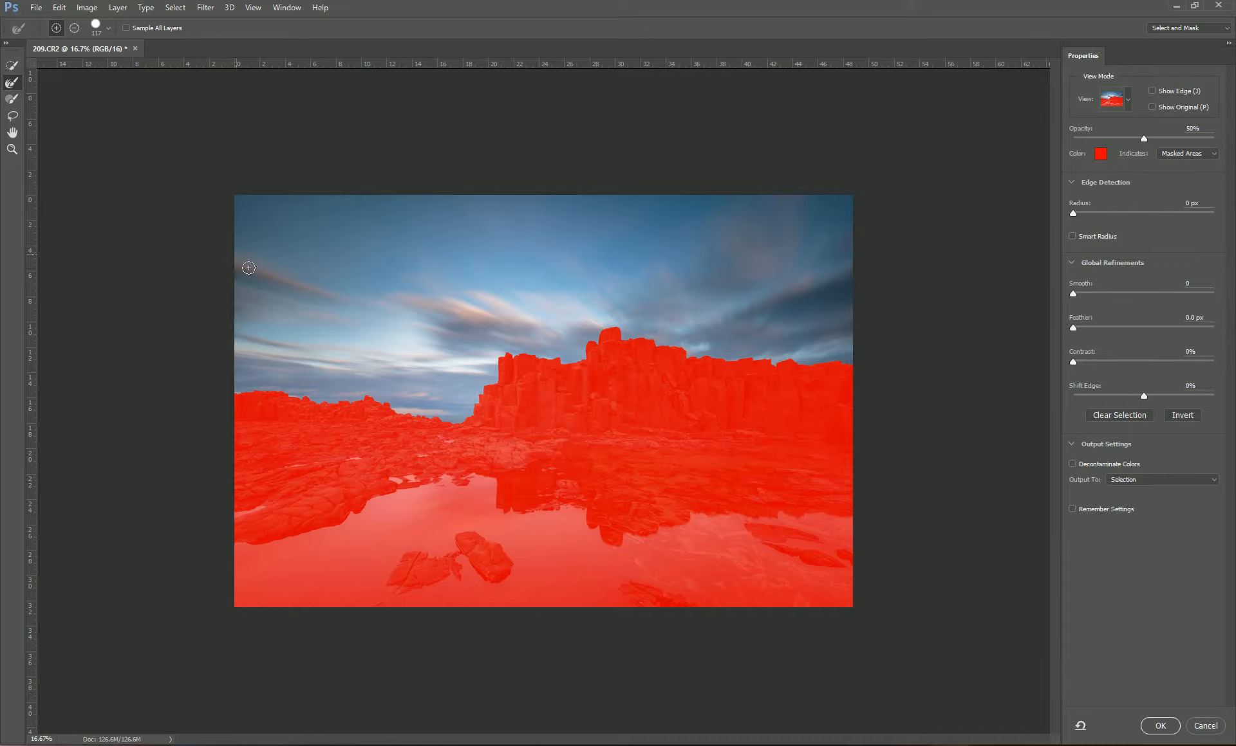
key(alt)
drag(324, 318, 328, 333)
click(1161, 726)
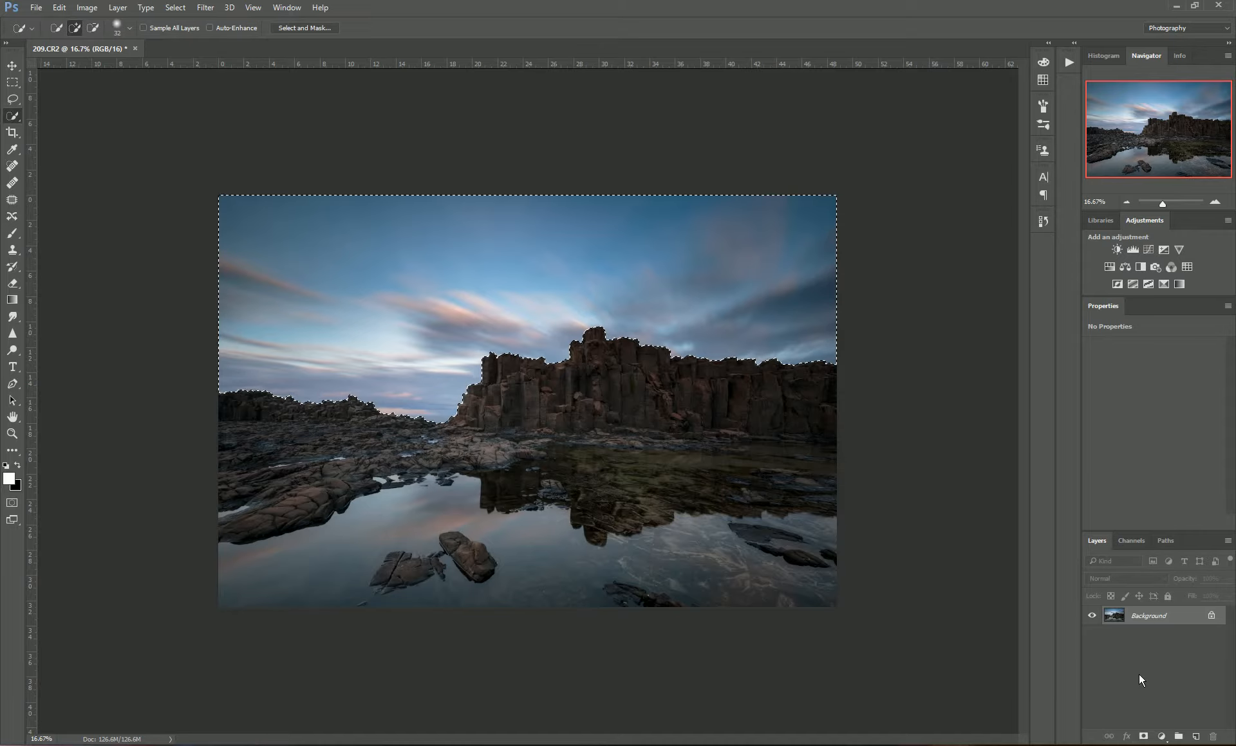
- Create a layer group masked by the sky selection and check its mask in black and white
click(1180, 738)
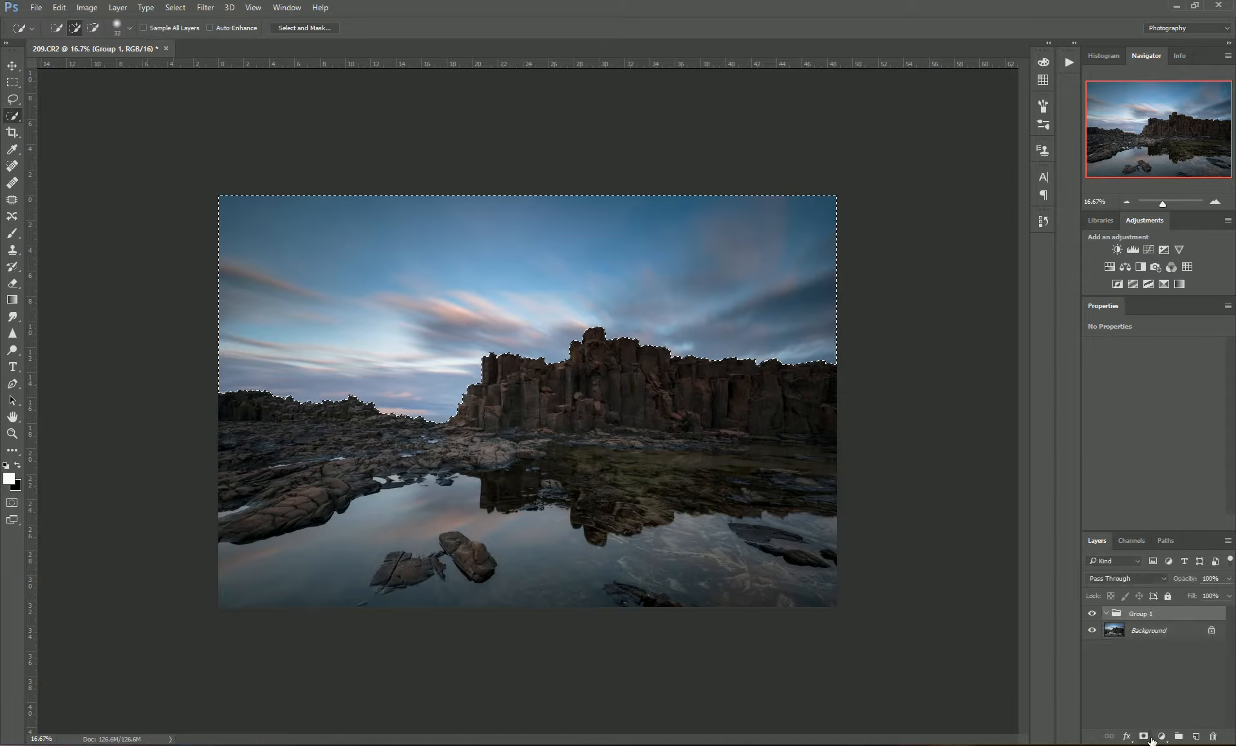
click(1145, 738)
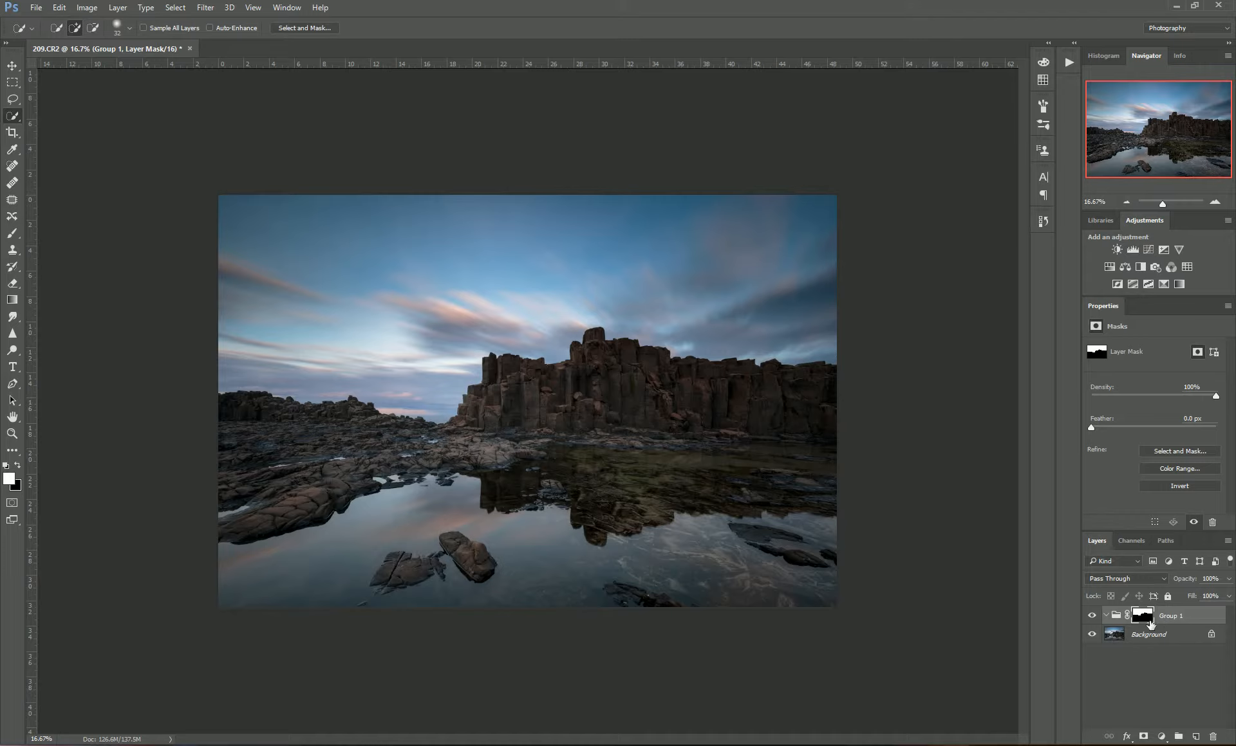
alt+click(1150, 623)
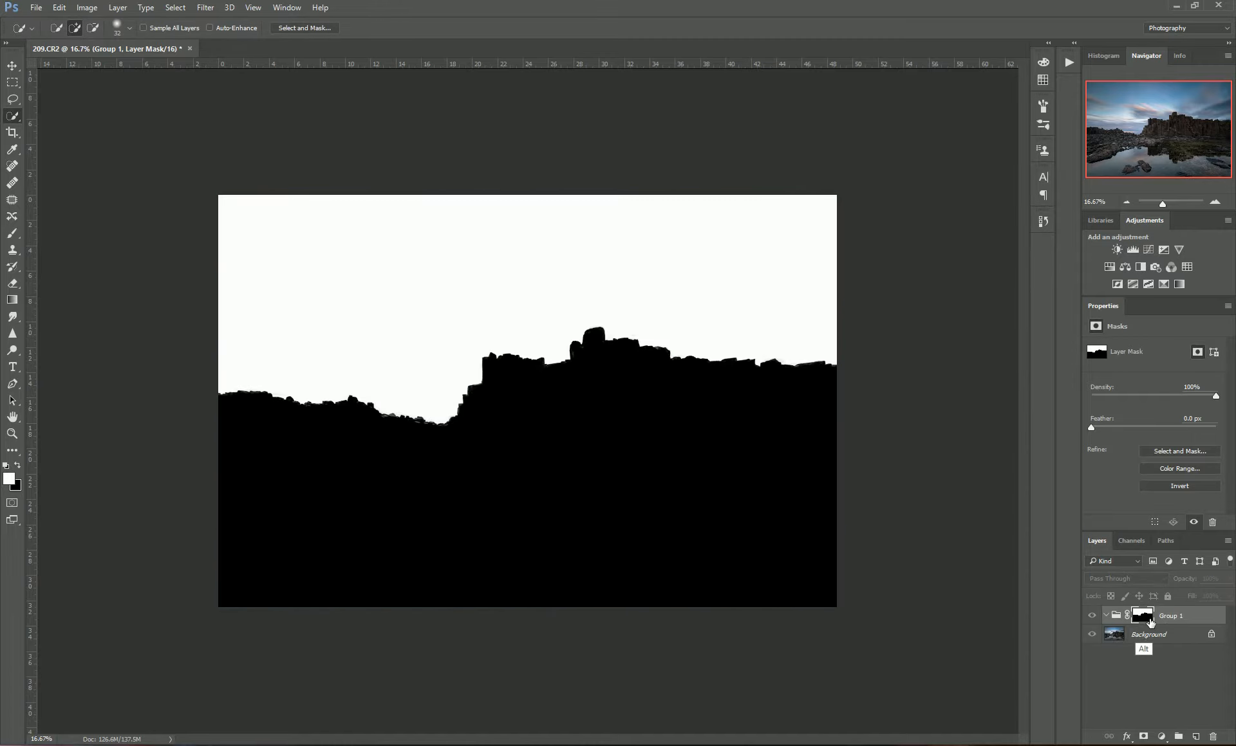
alt+click(1150, 621)
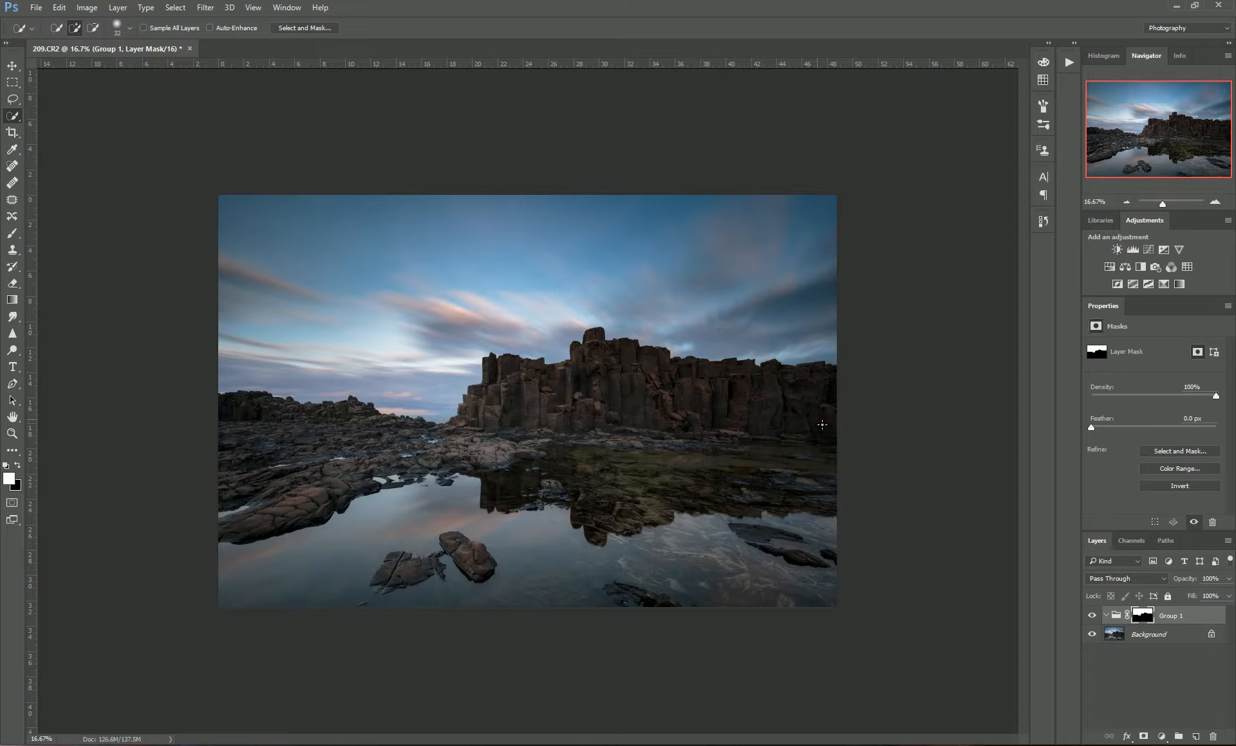
- Load the Blue channel's luminosity as a selection
click(1136, 545)
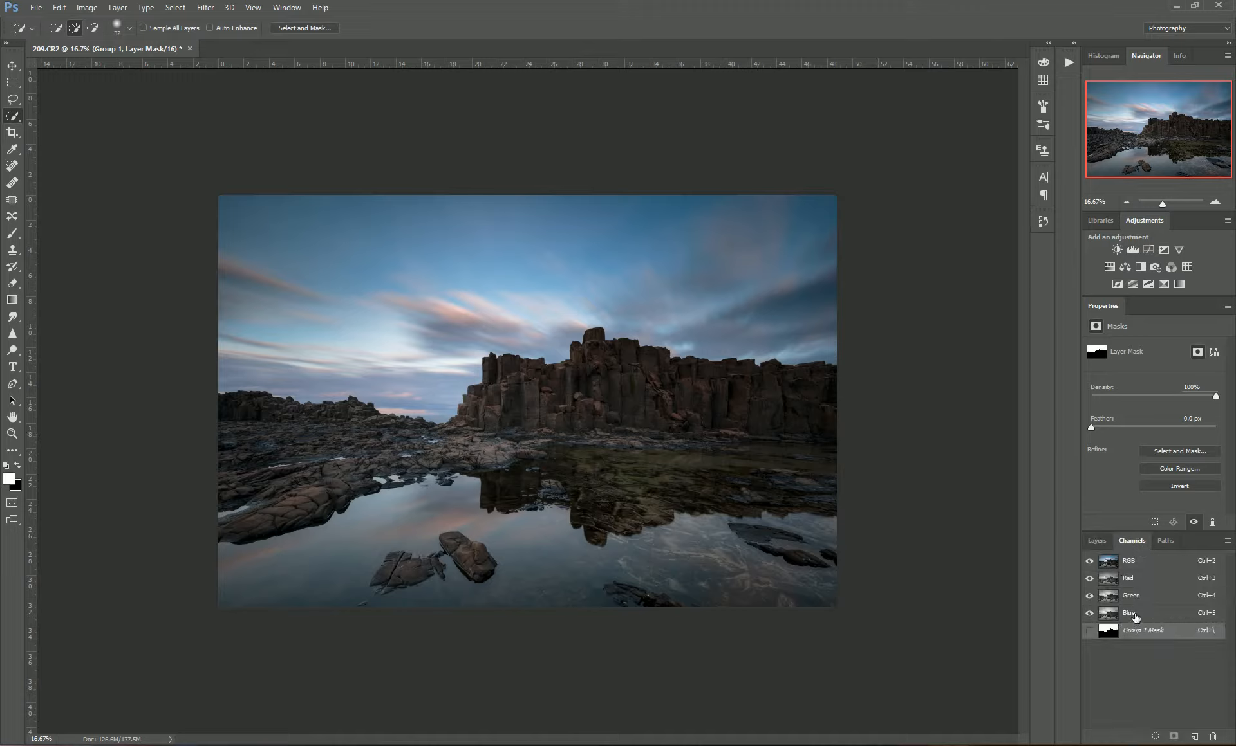
click(1137, 616)
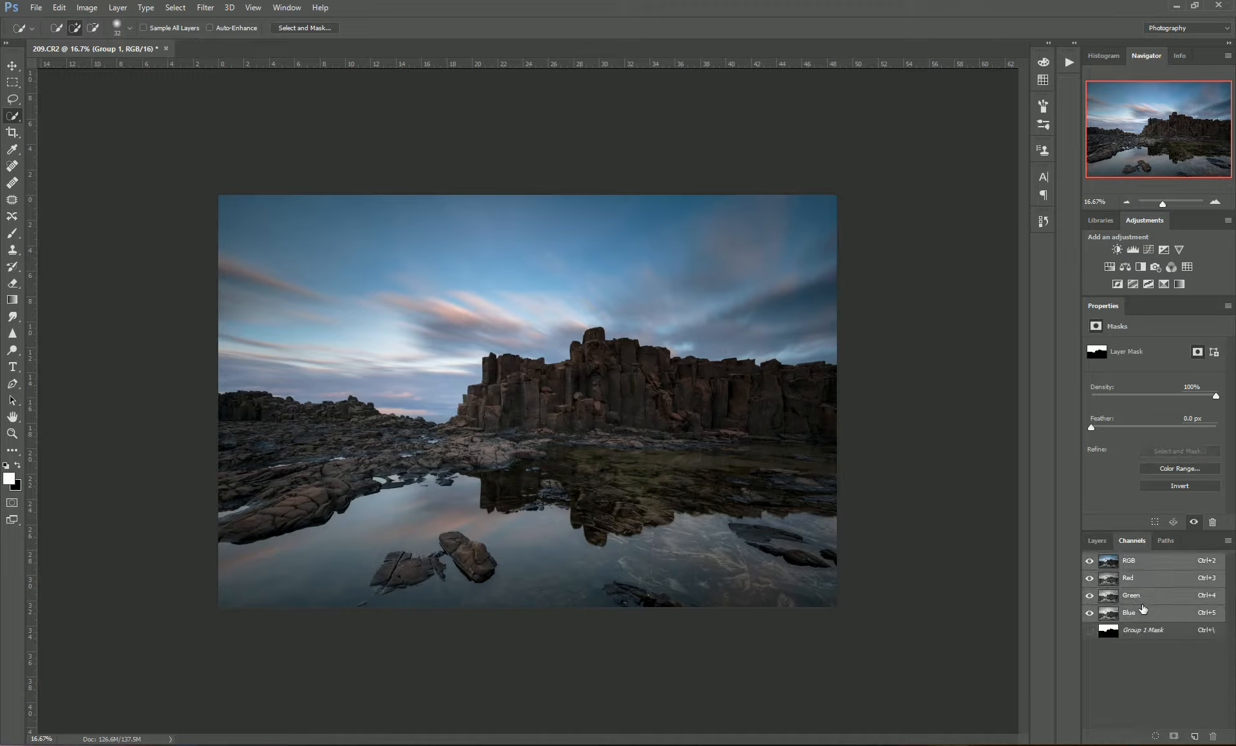
click(1137, 617)
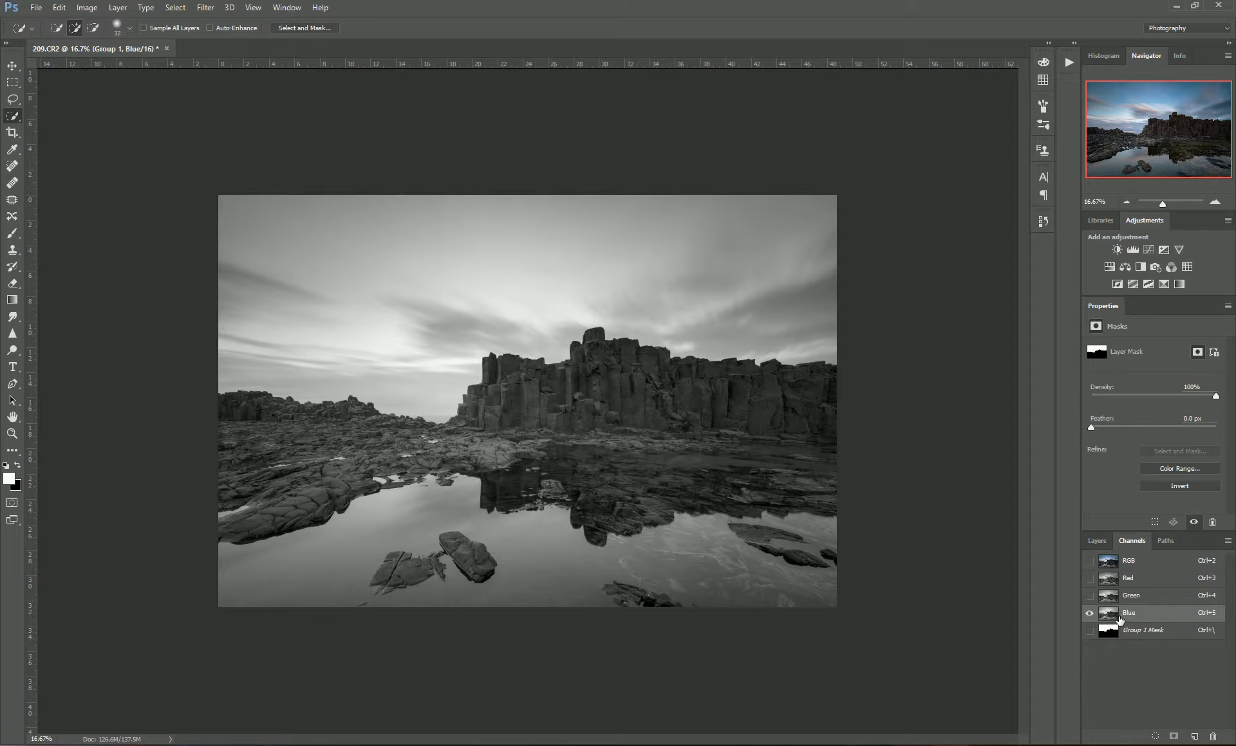
key(ctrl)
ctrl+click(1116, 616)
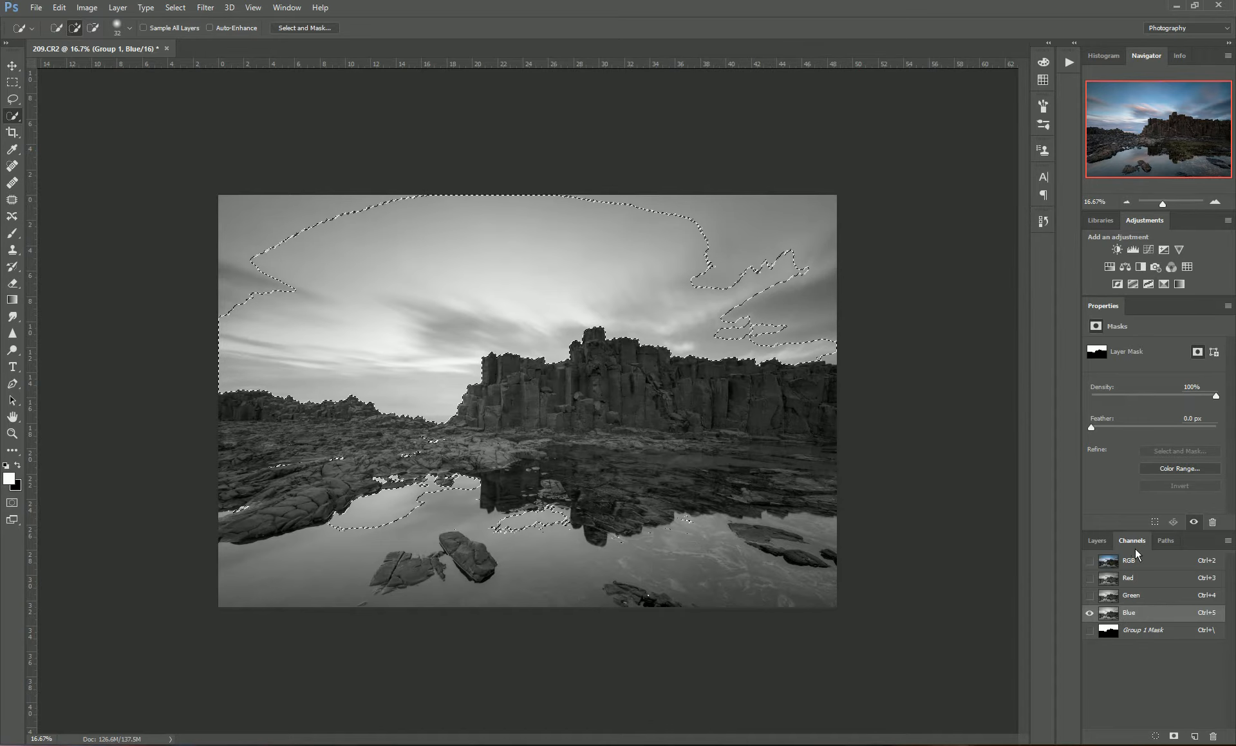
- Create a second group masked by the Blue channel selection and nest it inside Group 1
click(1096, 541)
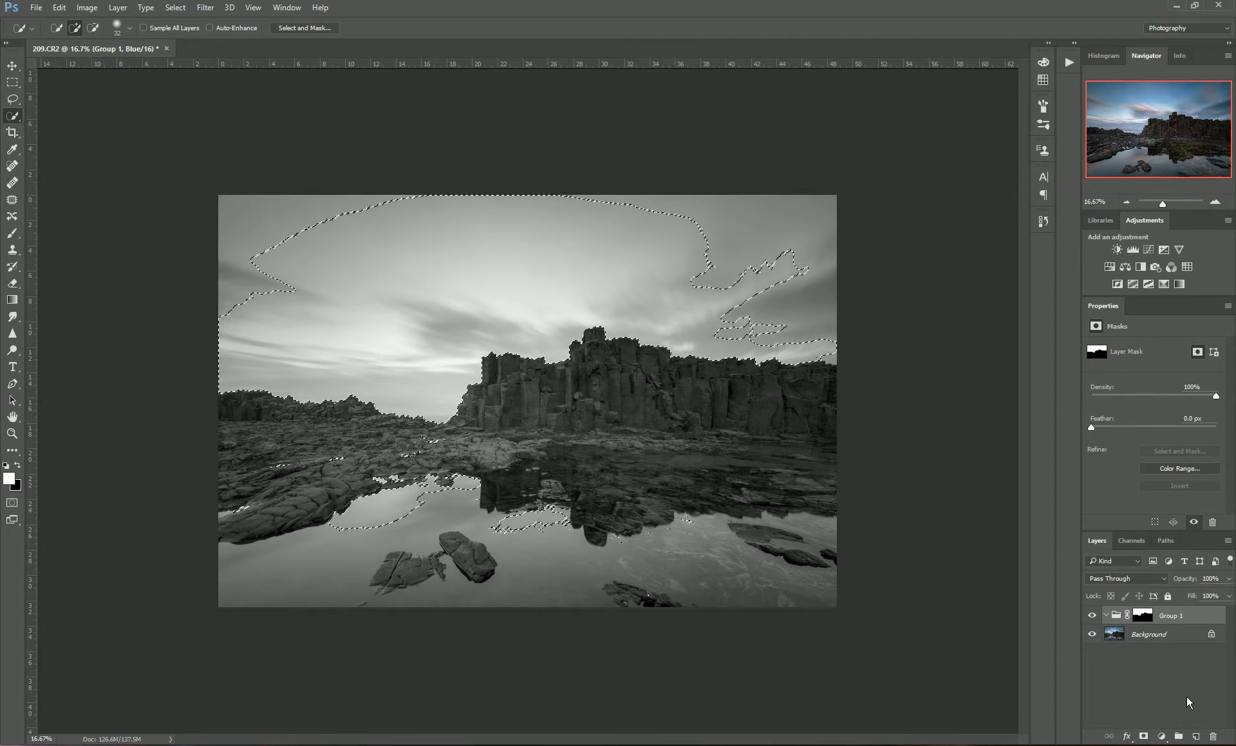
click(1180, 737)
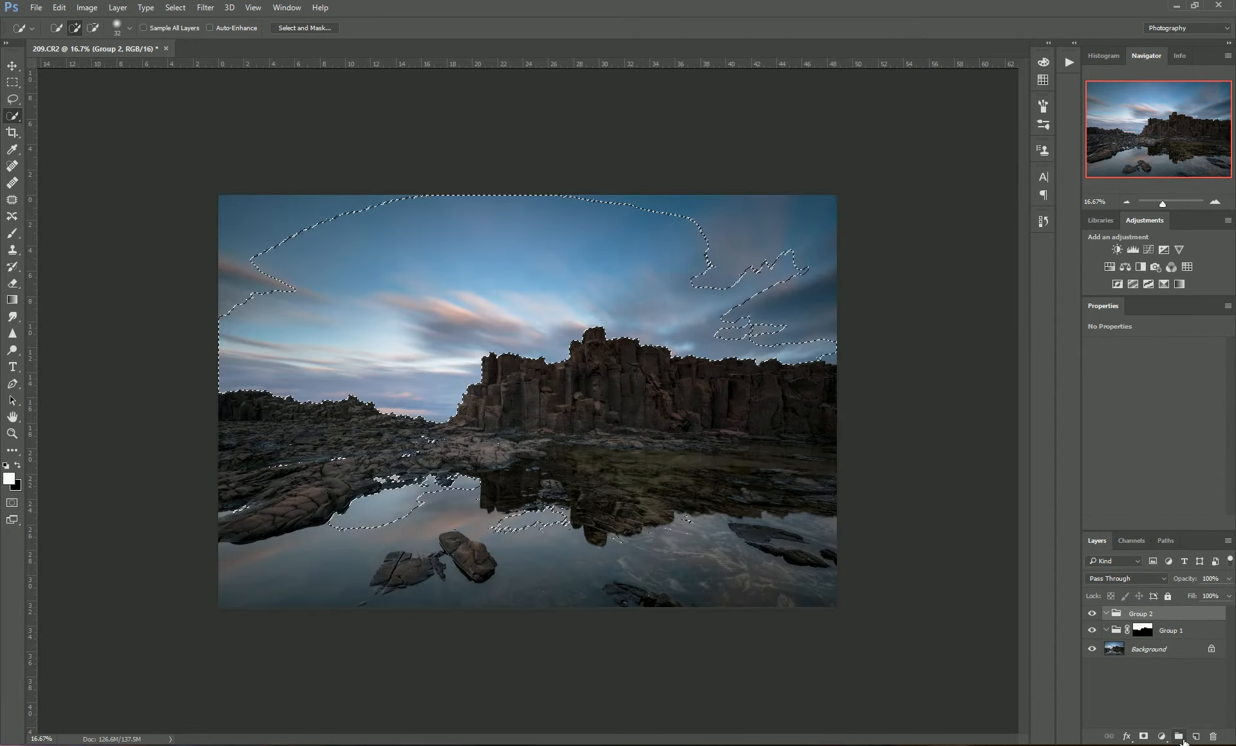
click(1144, 738)
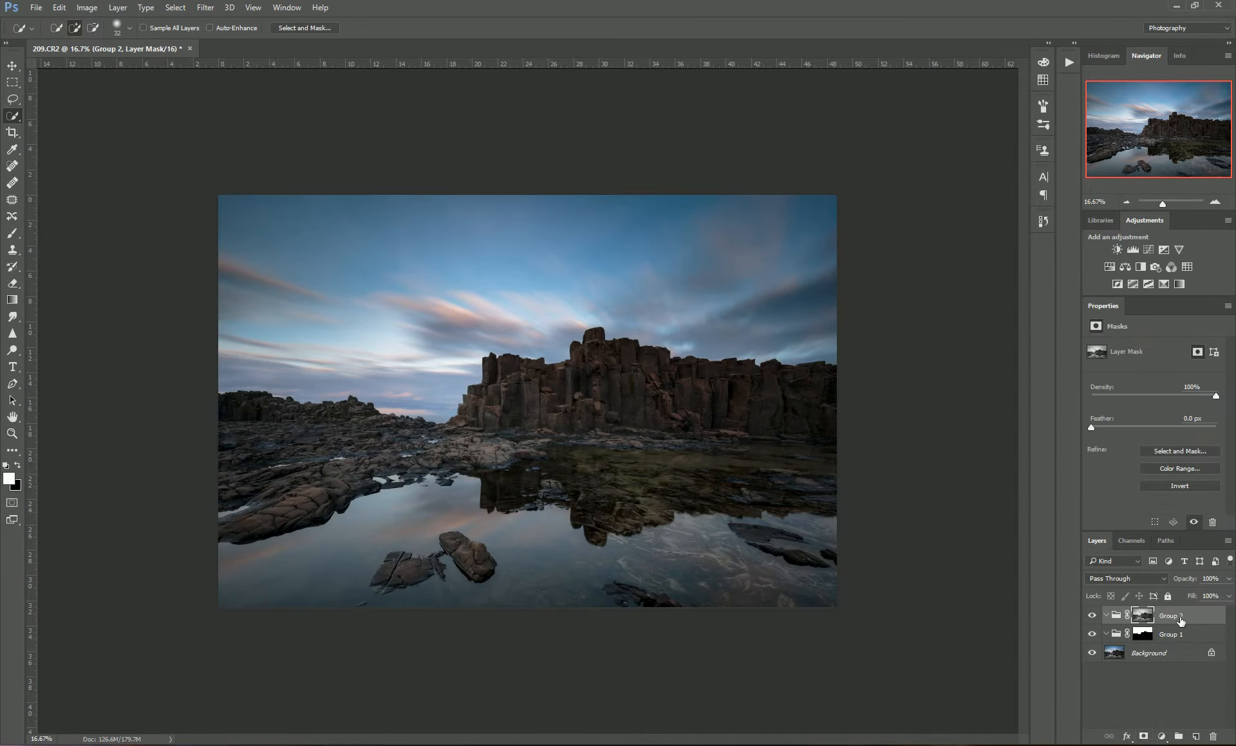
drag(1180, 619, 1182, 639)
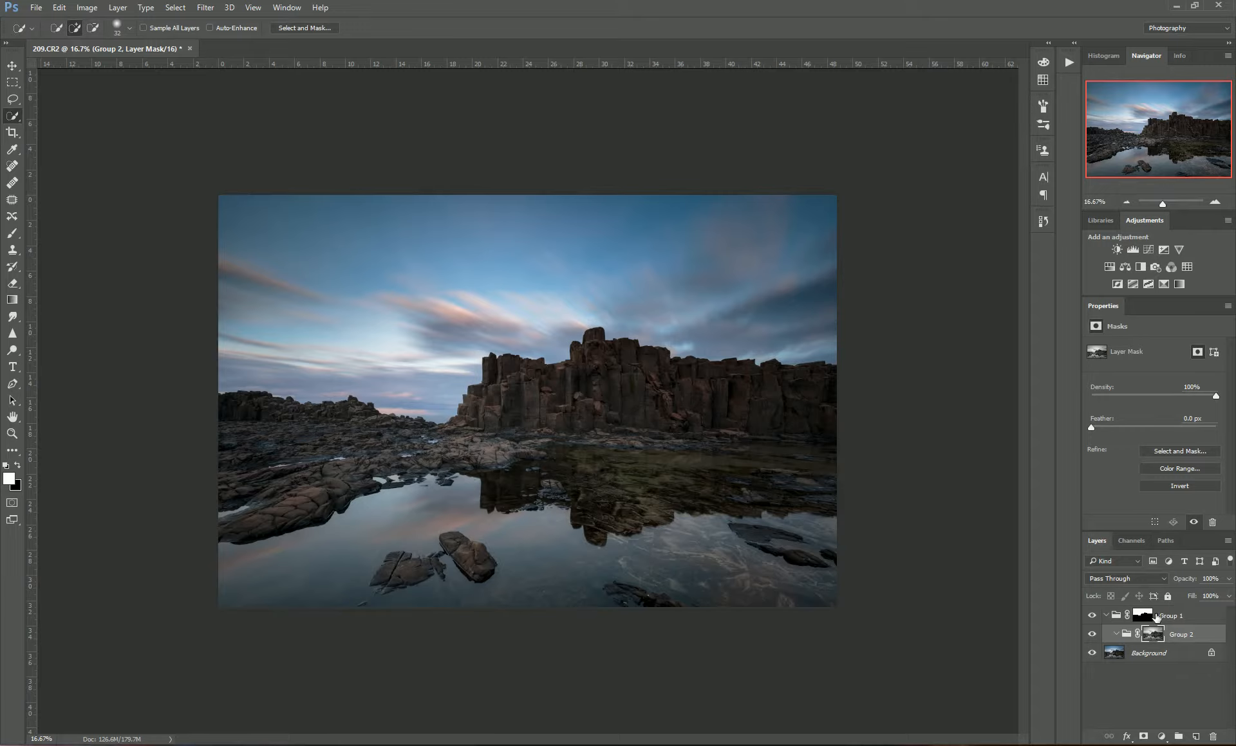
- Inspect the masks of both groups and invert the mask of Group 2
alt+click(1162, 640)
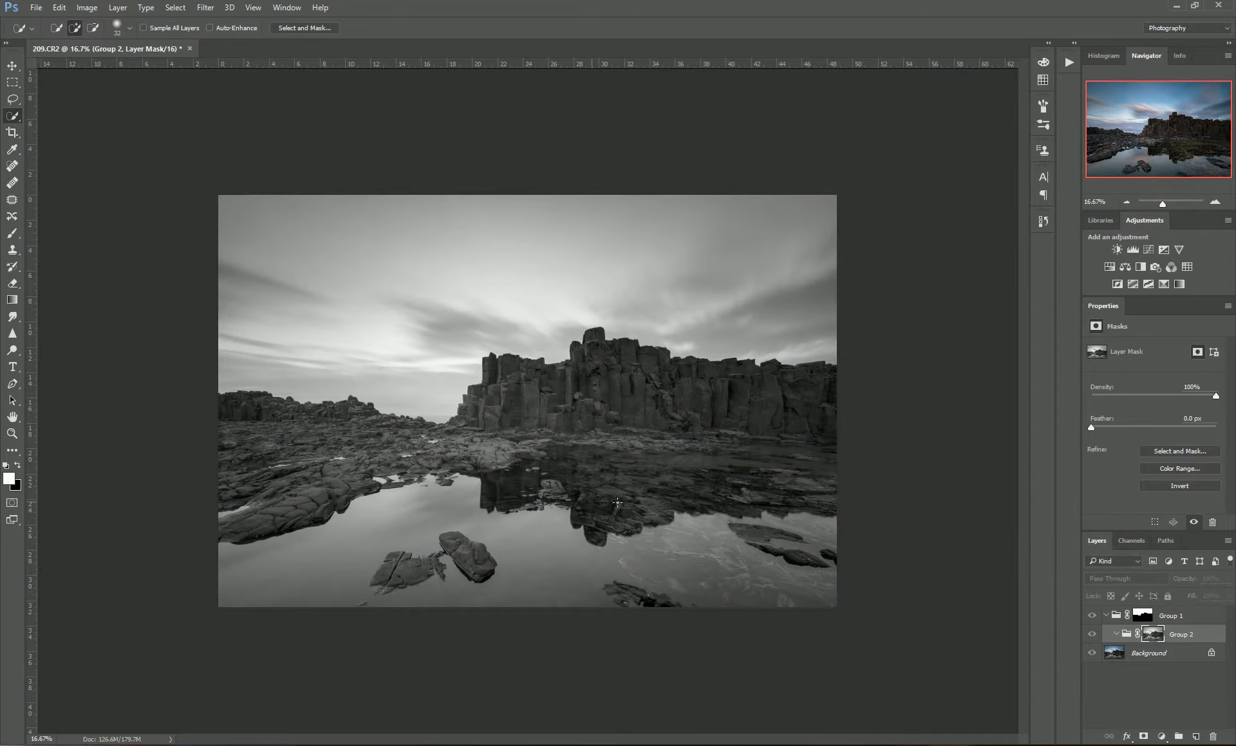
alt+click(1150, 619)
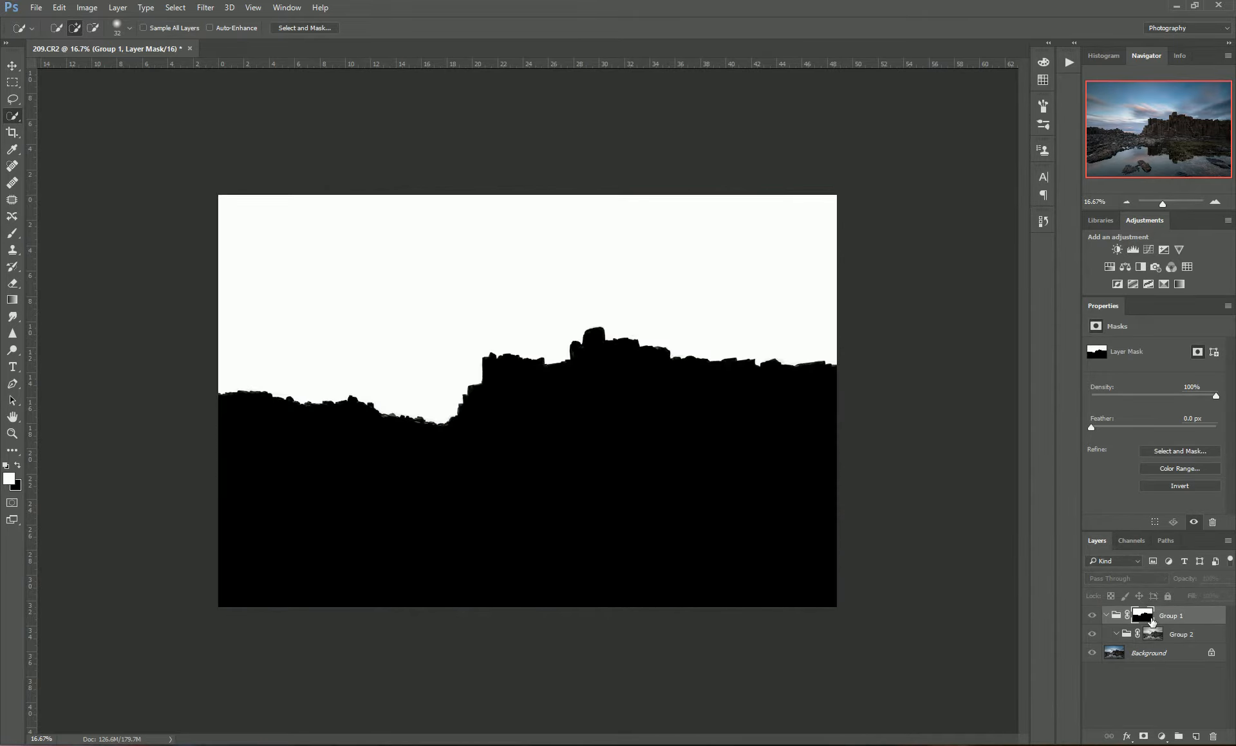
alt+click(1160, 640)
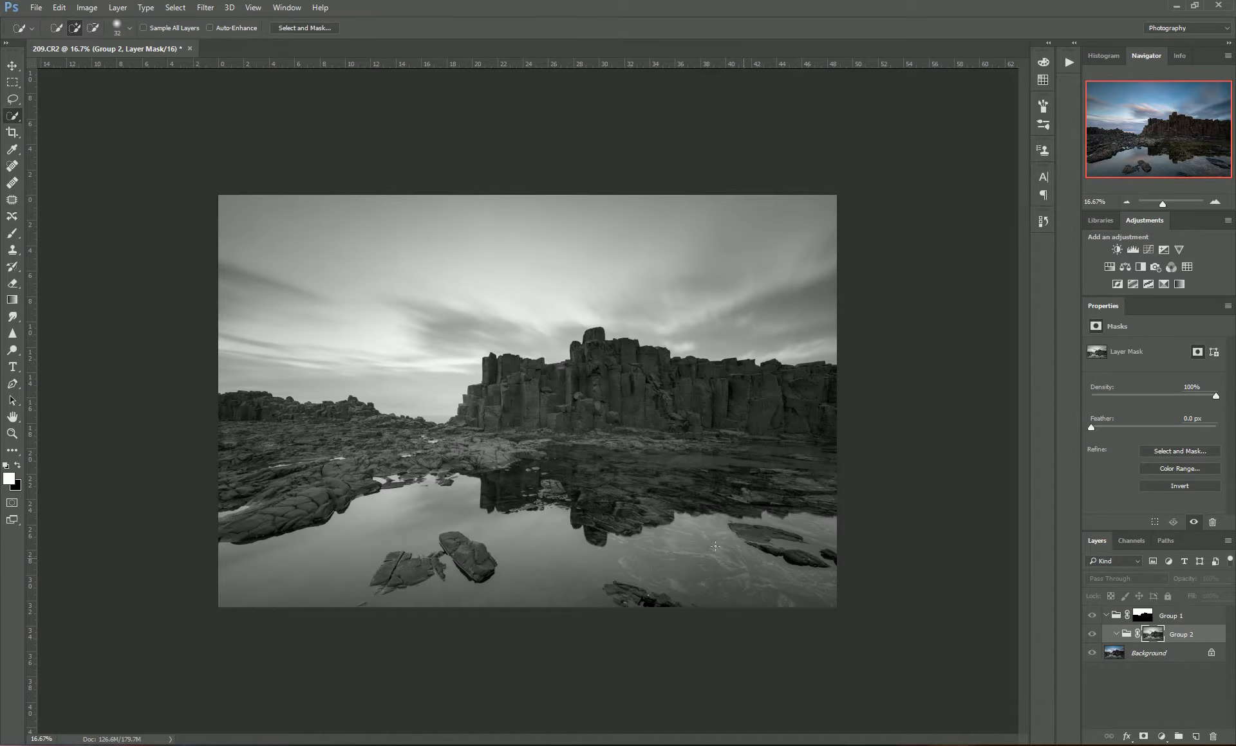
alt+click(1159, 639)
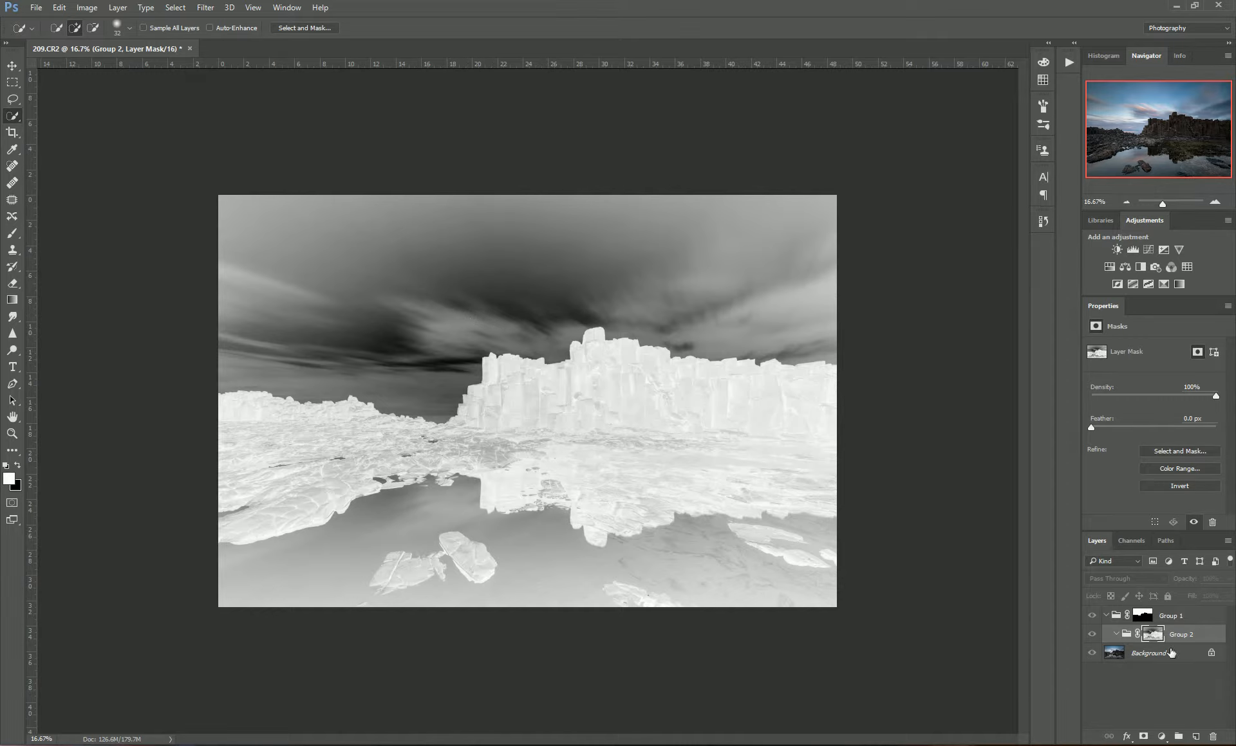
click(1100, 641)
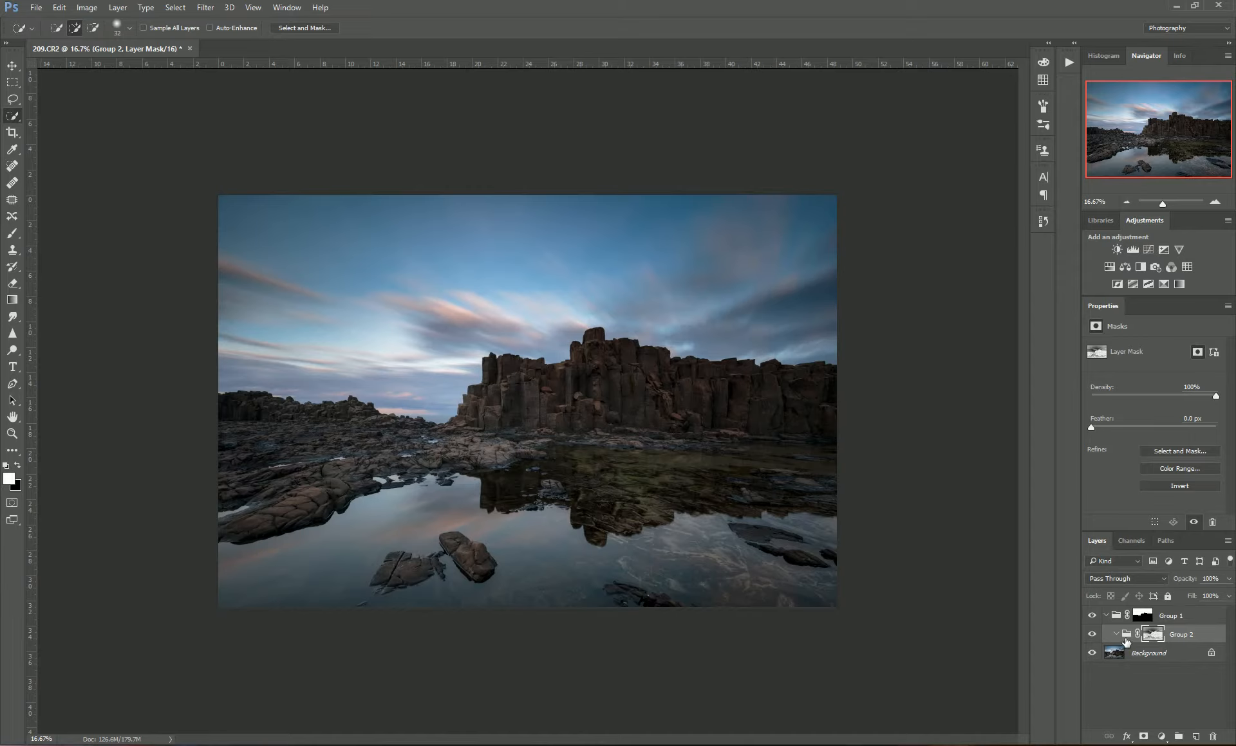
- Load the RGB channel's luminosity as a selection, save it as a new alpha channel and display that channel
click(1132, 541)
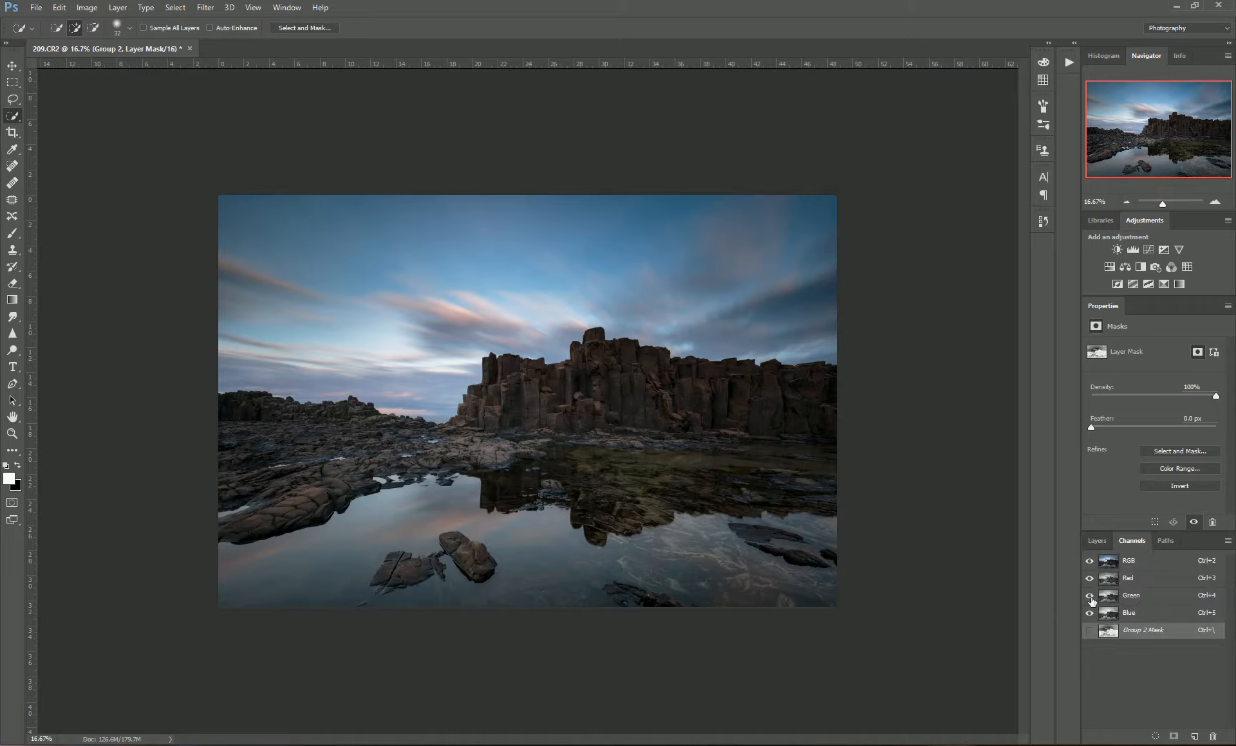
click(1133, 563)
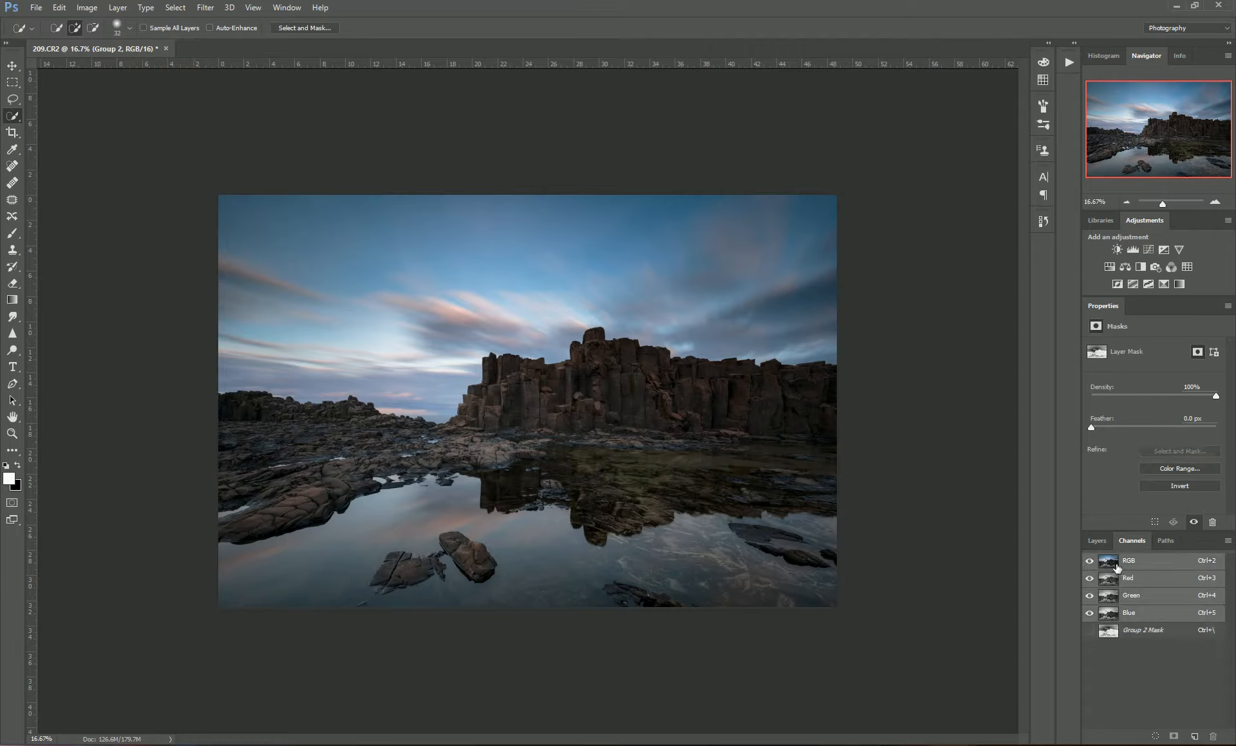
key(ctrl)
ctrl+click(1116, 566)
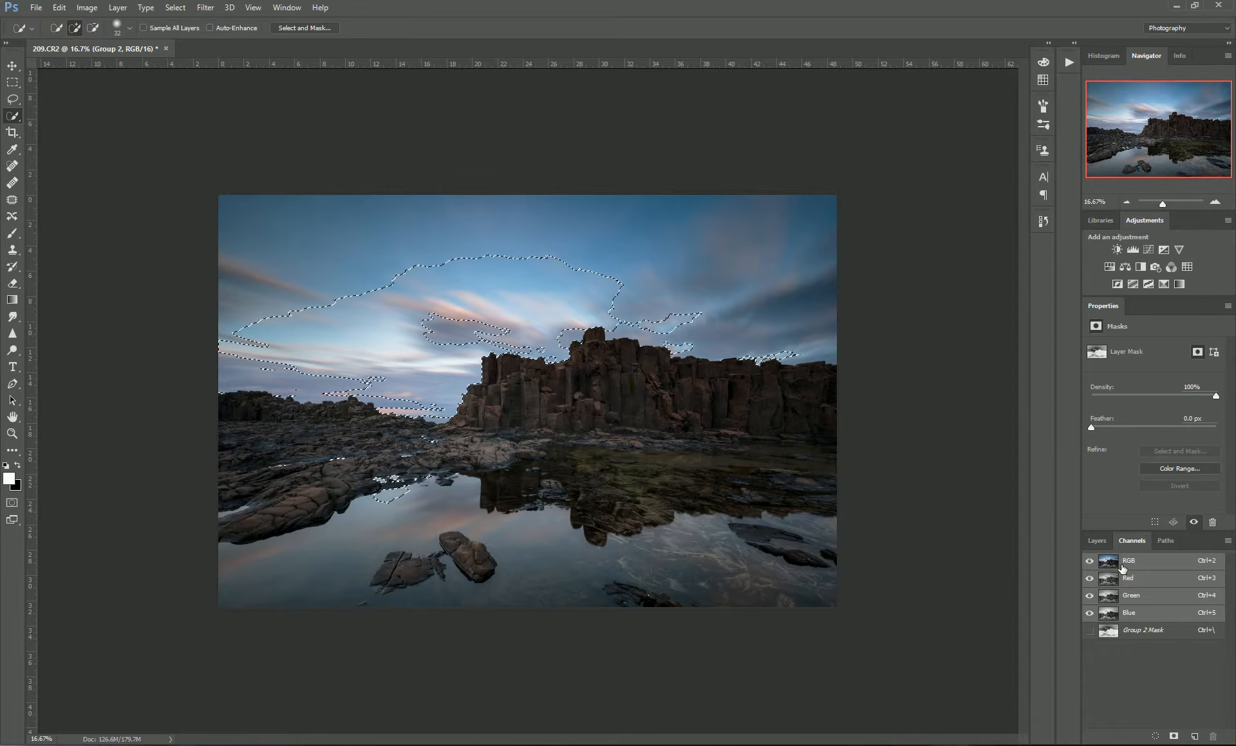
click(1173, 736)
click(1149, 658)
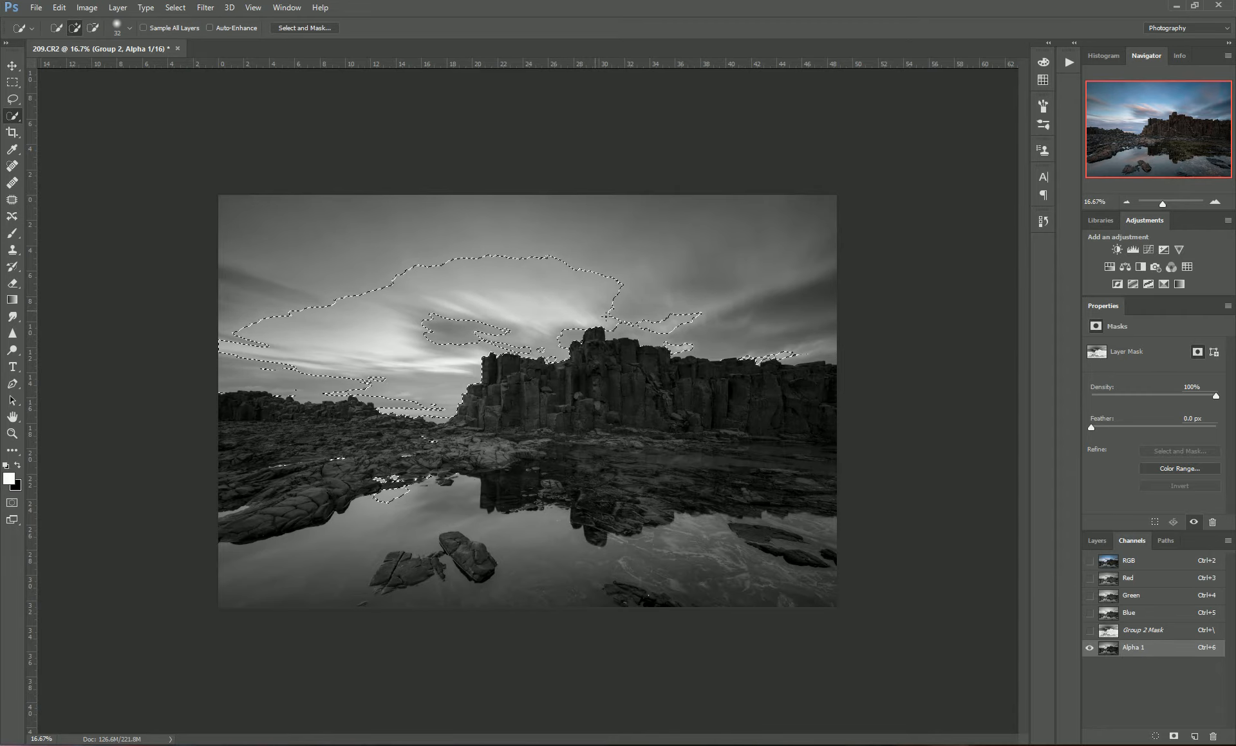
- Intersect the selection with Alpha 1 and save the narrower highlights selection as another alpha channel
ctrl+alt+shift+click(1116, 655)
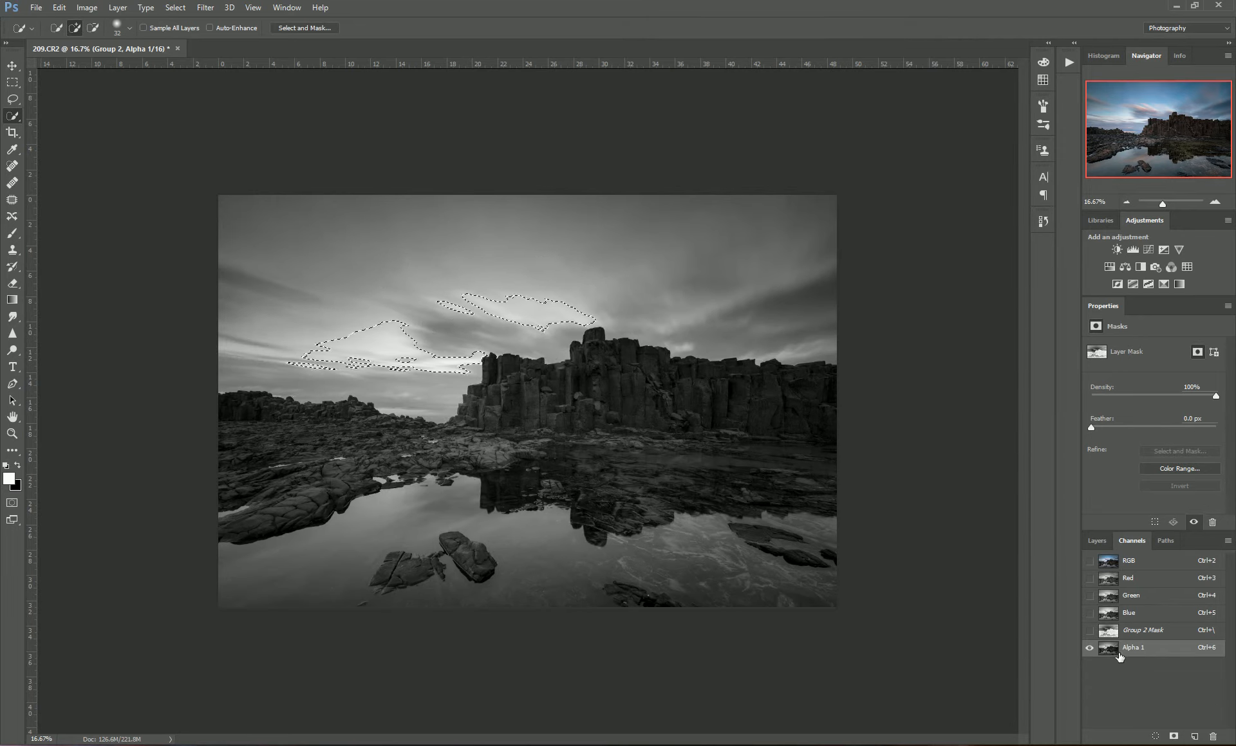
click(1175, 738)
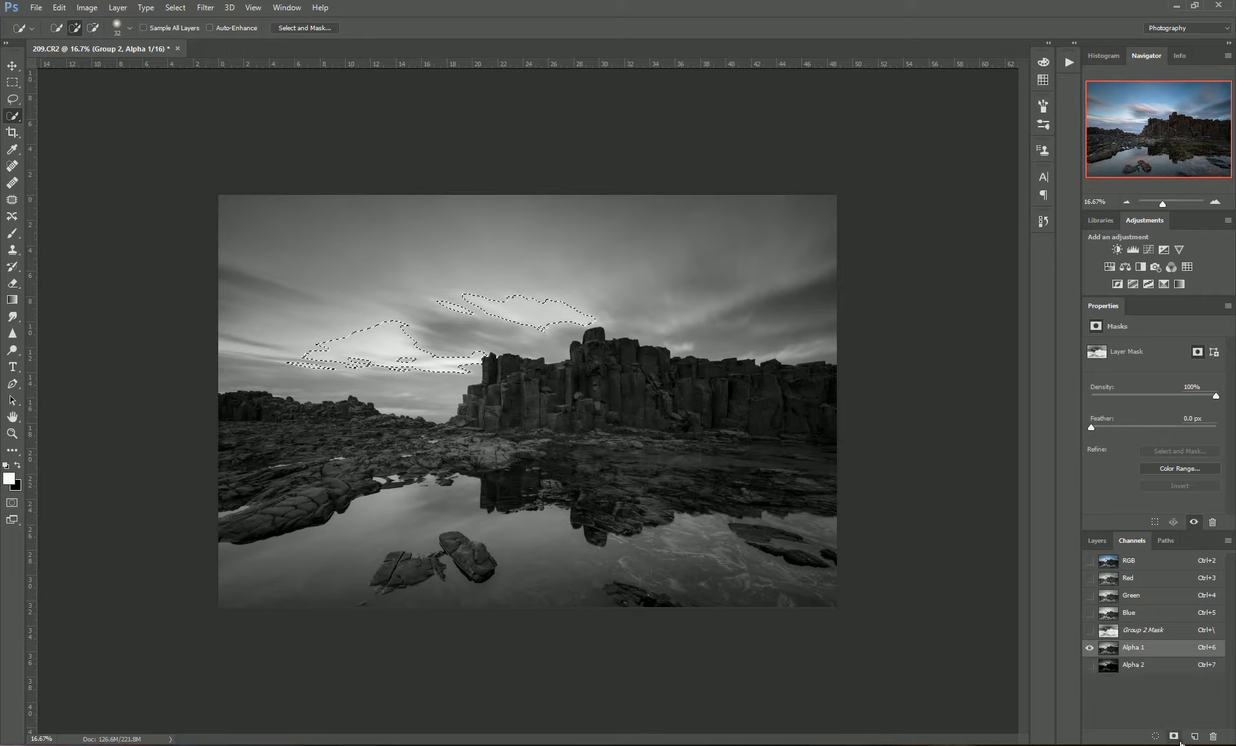
click(1146, 672)
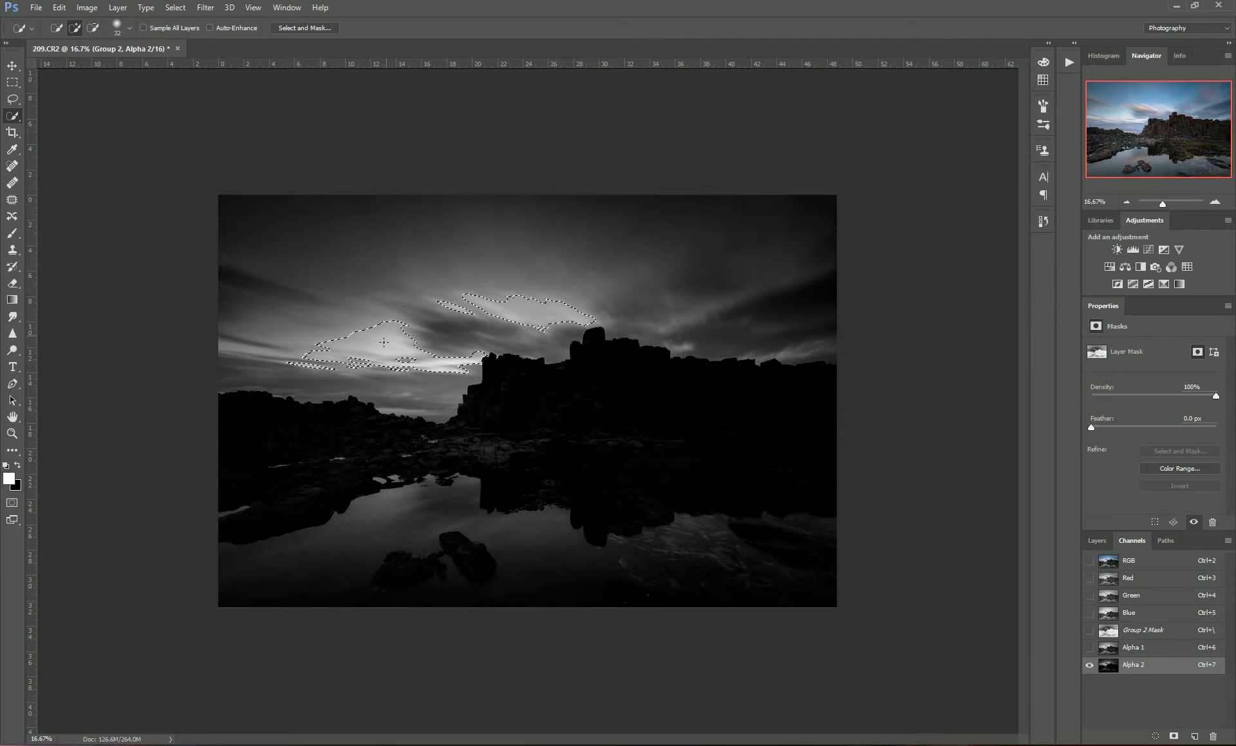
- Compare the Alpha 1 and Alpha 2 channels and clear the active selection
click(1150, 655)
click(1152, 666)
click(1145, 654)
click(1132, 669)
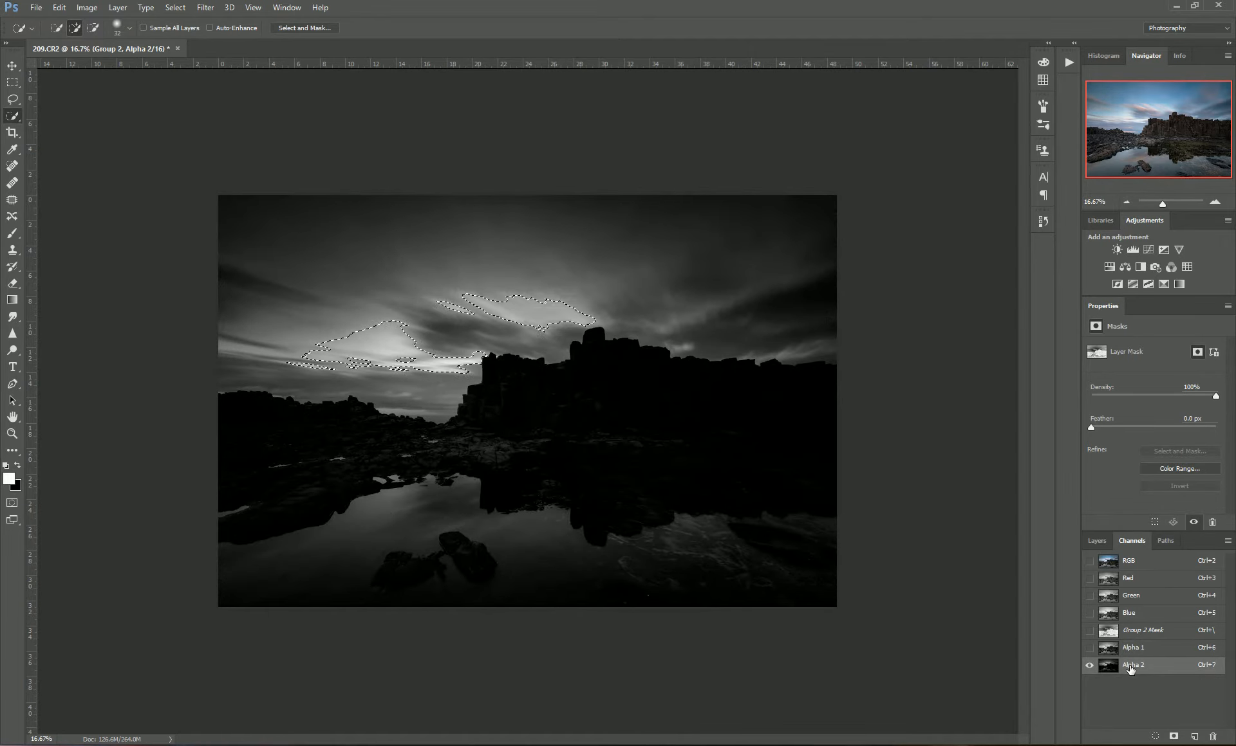
click(1135, 652)
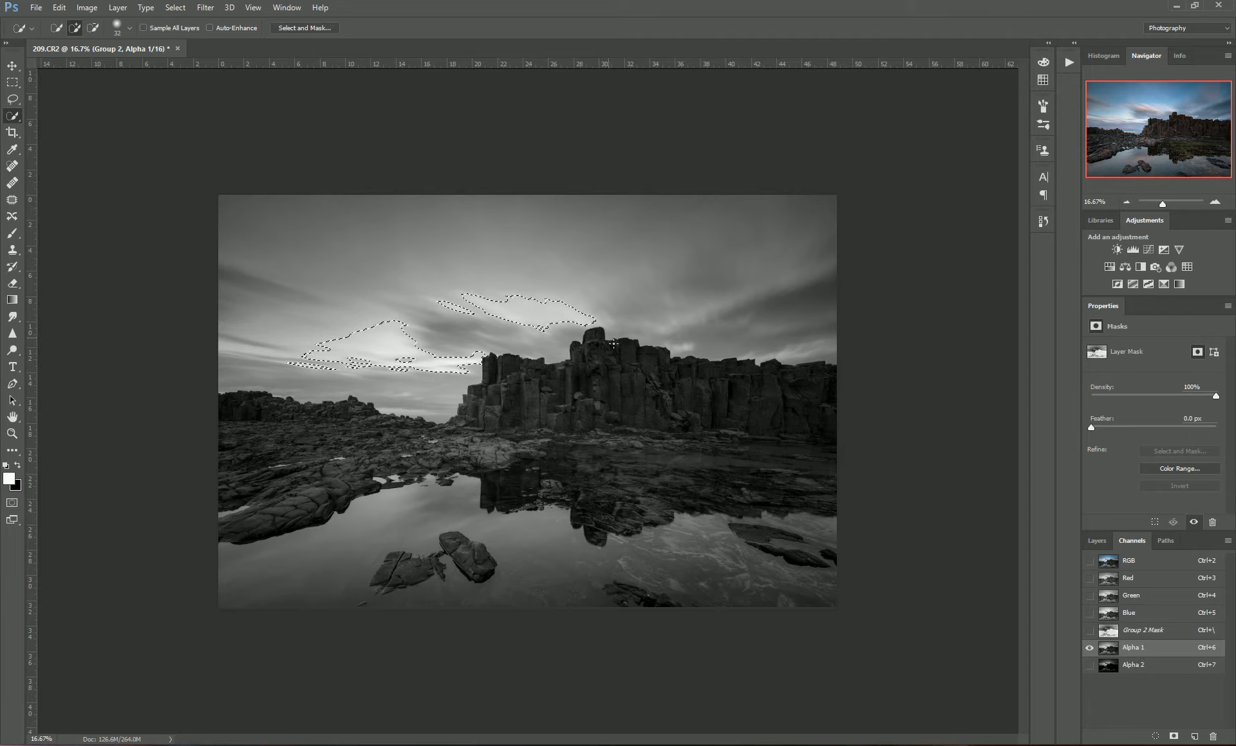
key(ctrl+d)
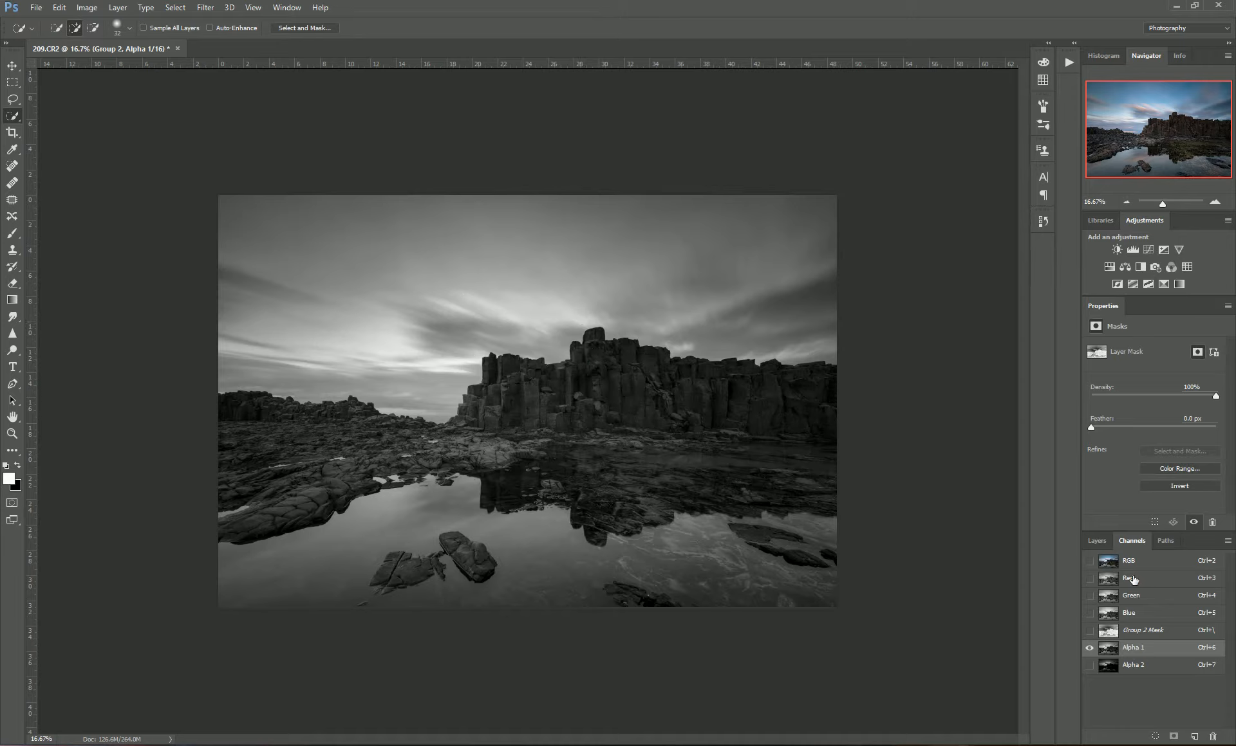
- Reload the RGB luminosity as a selection, save it as a third alpha channel, display that channel and deselect
click(1139, 566)
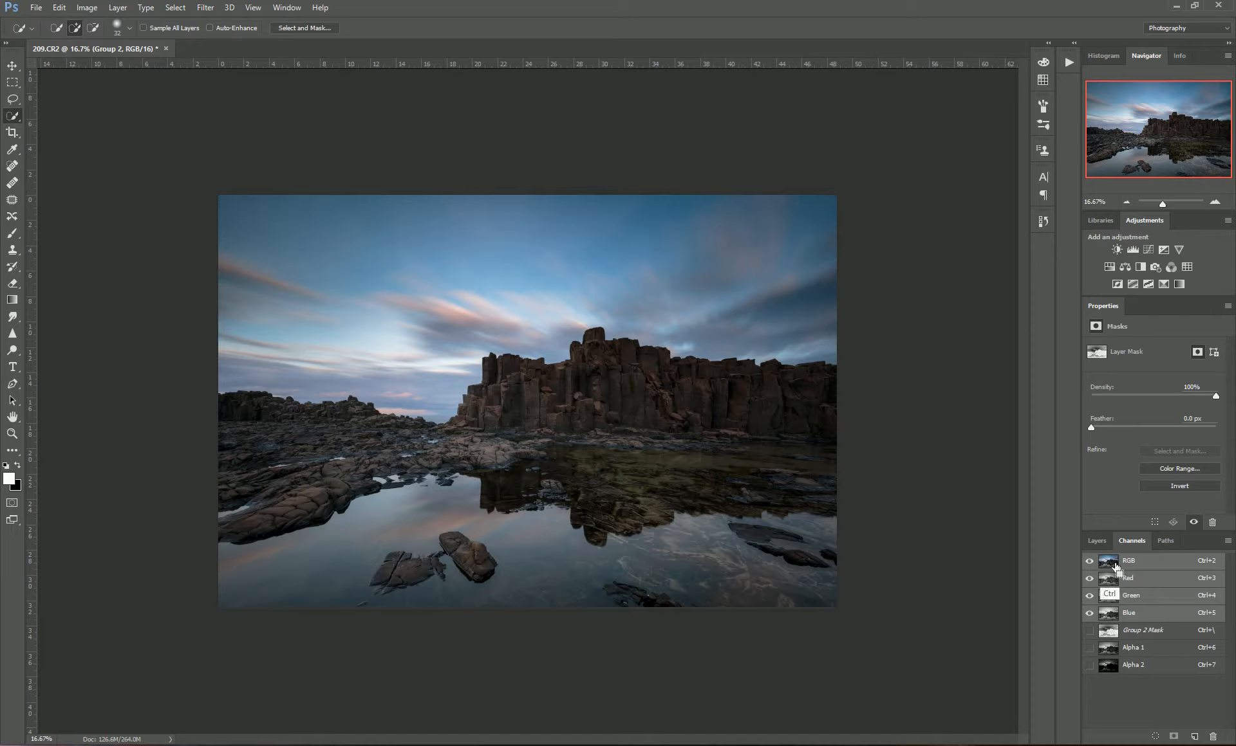
ctrl+click(1117, 566)
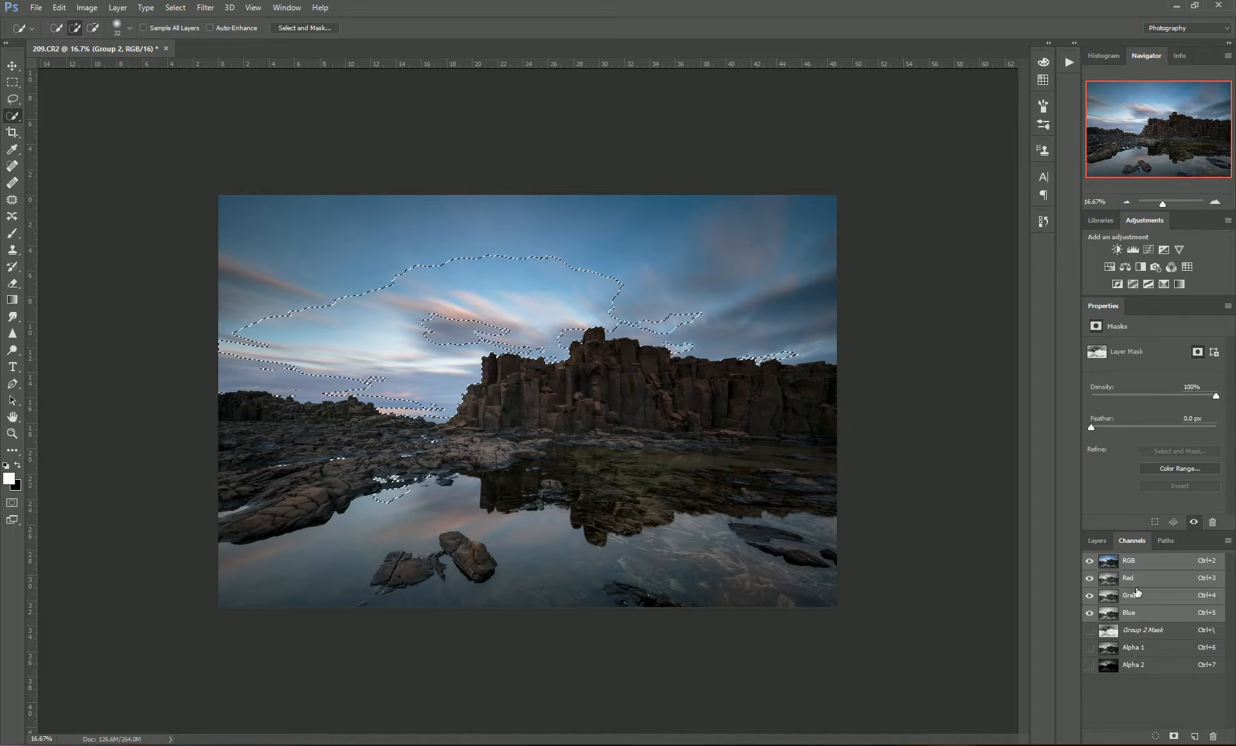
click(1179, 738)
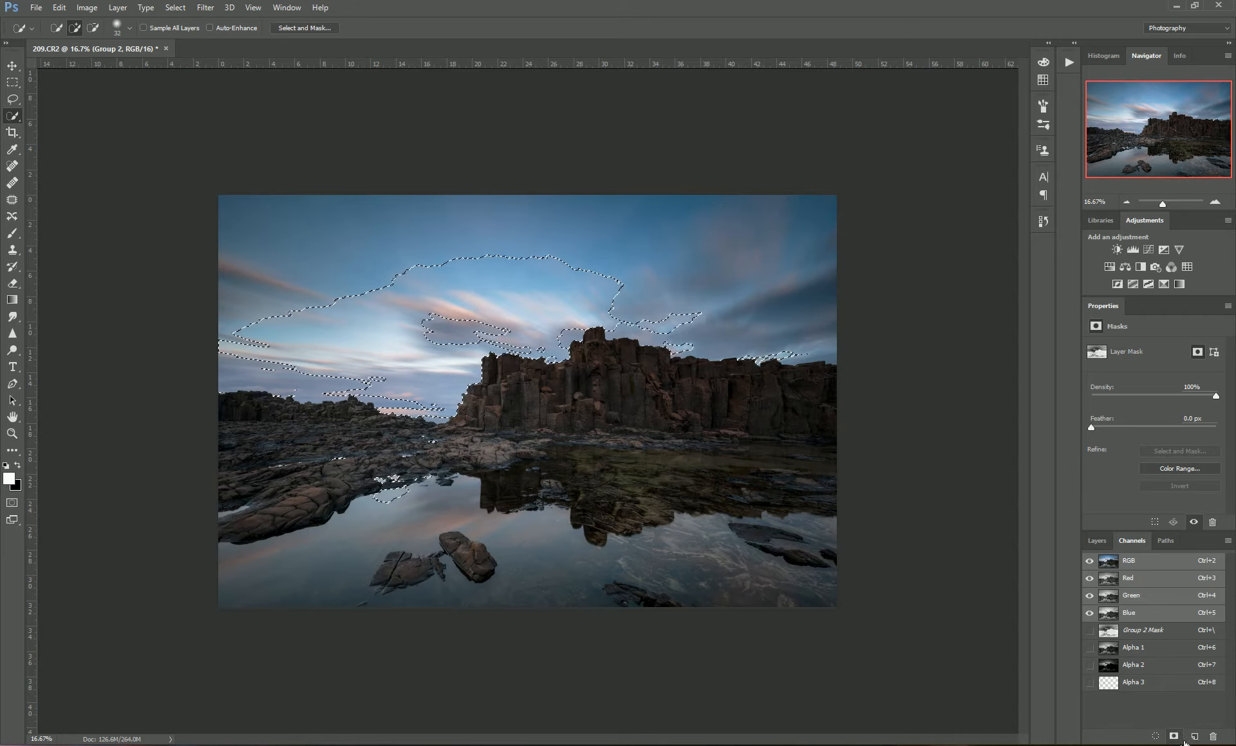
click(1139, 686)
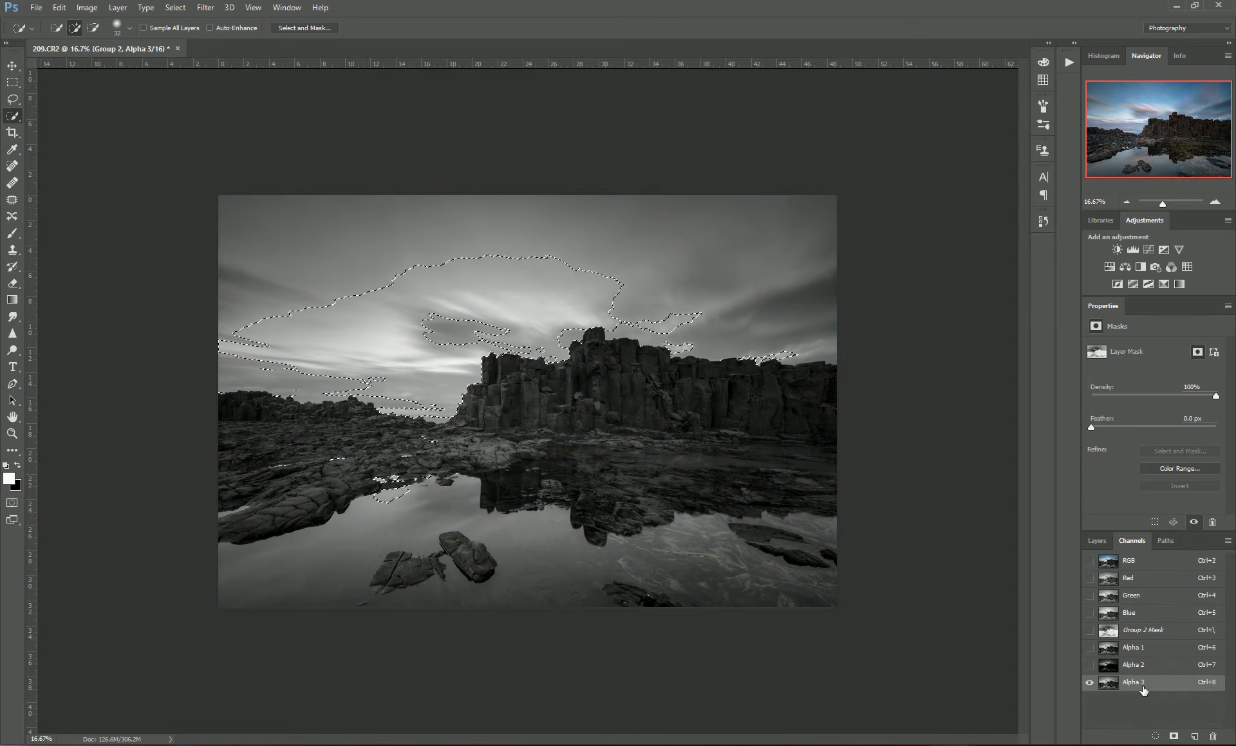
key(ctrl+d)
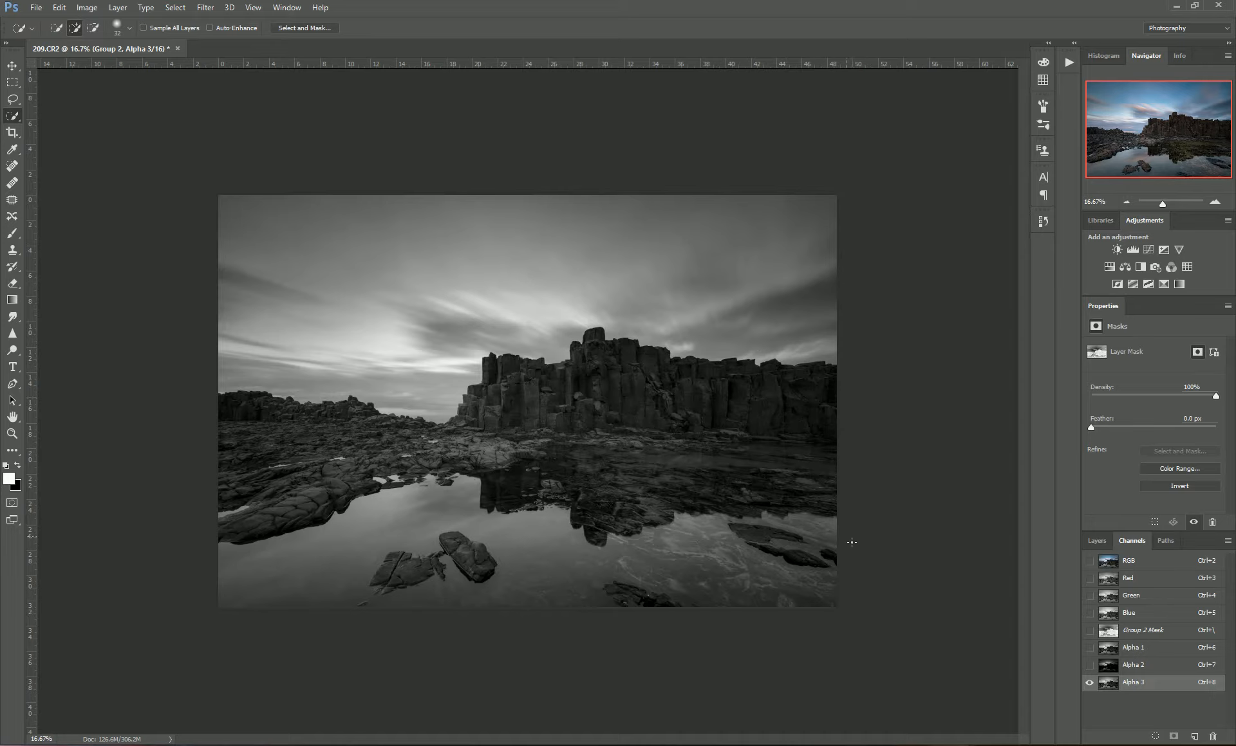
- Invert the Alpha 3 channel and load it as a selection
key(ctrl+i)
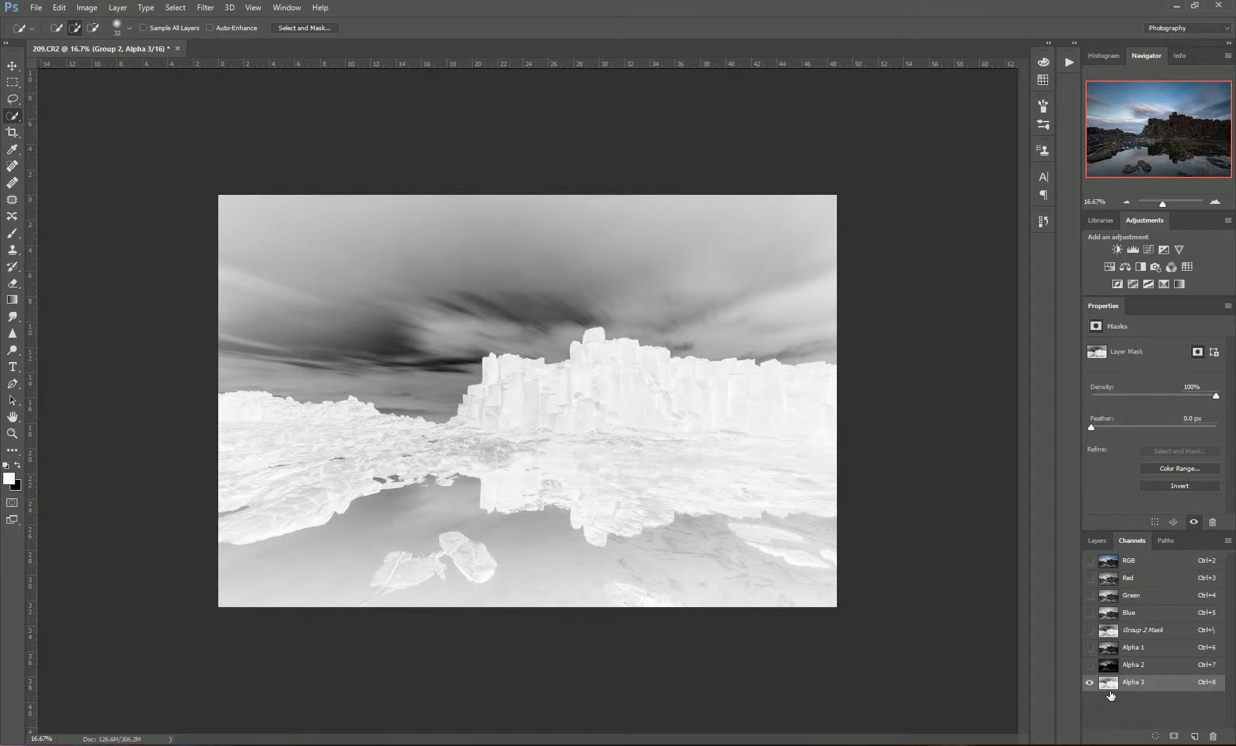
key(ctrl)
ctrl+click(1119, 693)
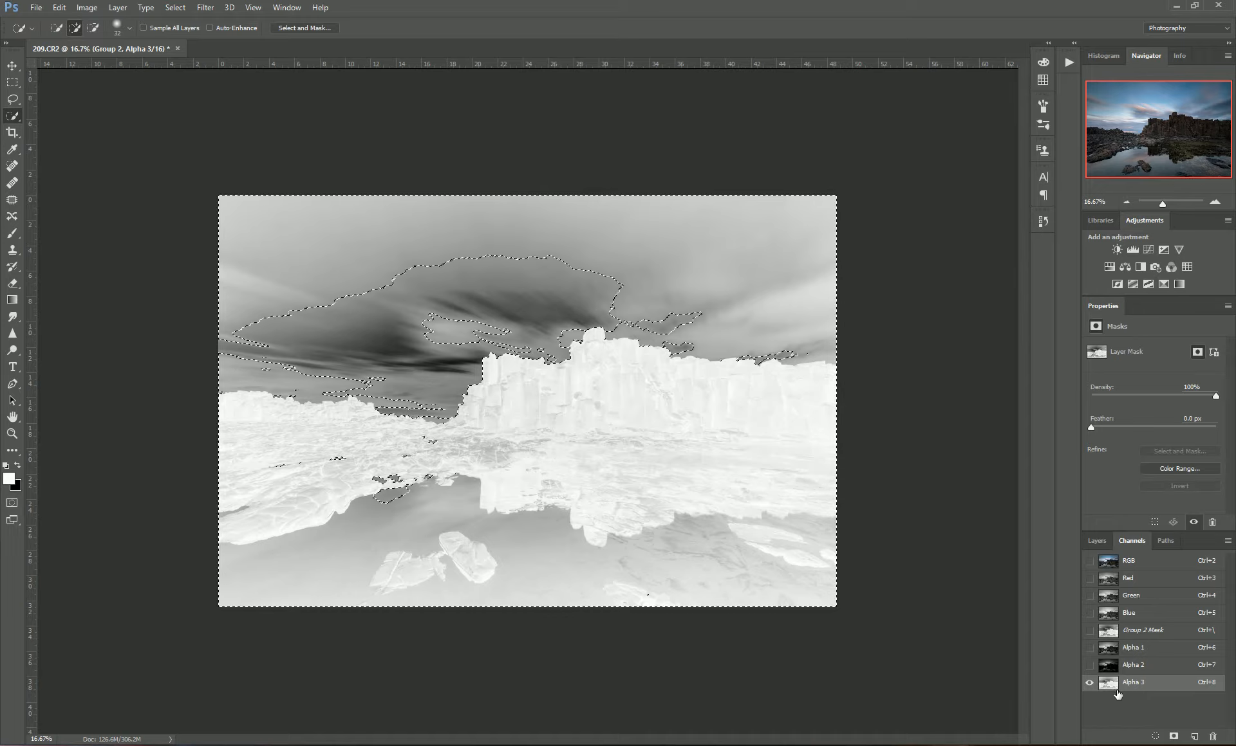
- Intersect the selection with Alpha 3, save the narrower shadows selection as a new alpha channel and display that channel
key(ctrl+alt+shift)
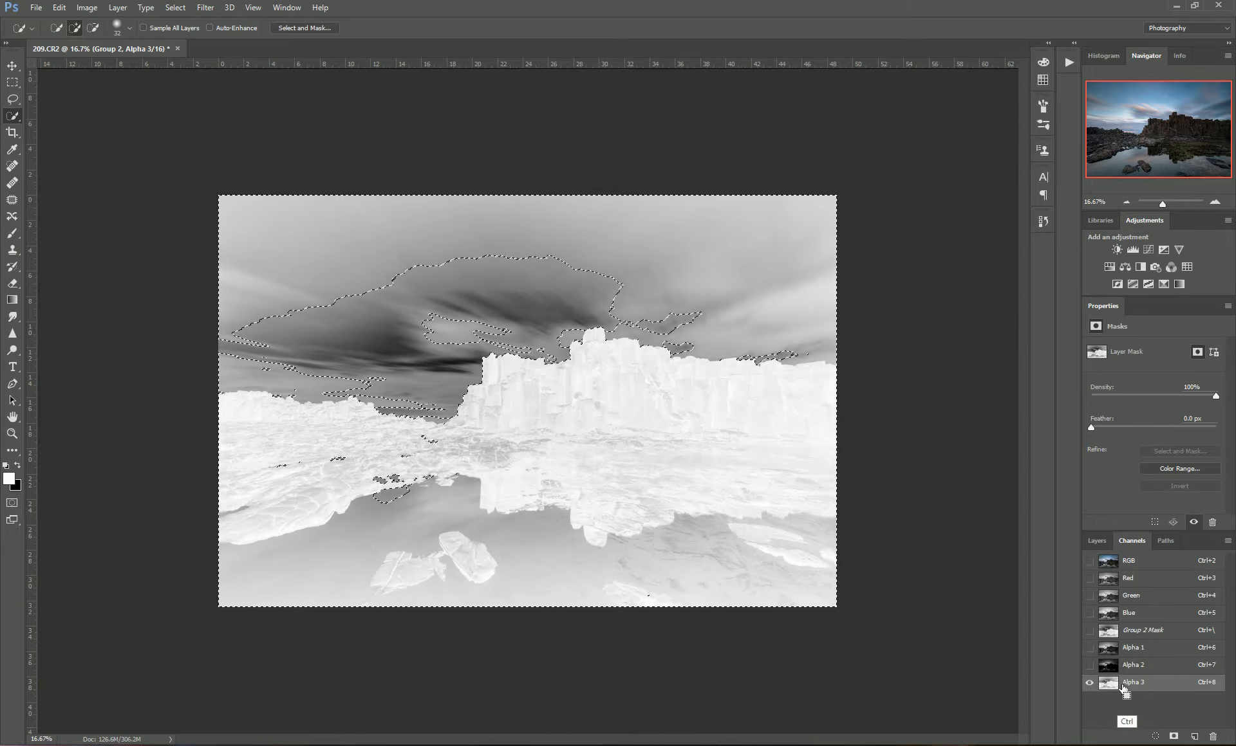
ctrl+alt+shift+click(1118, 692)
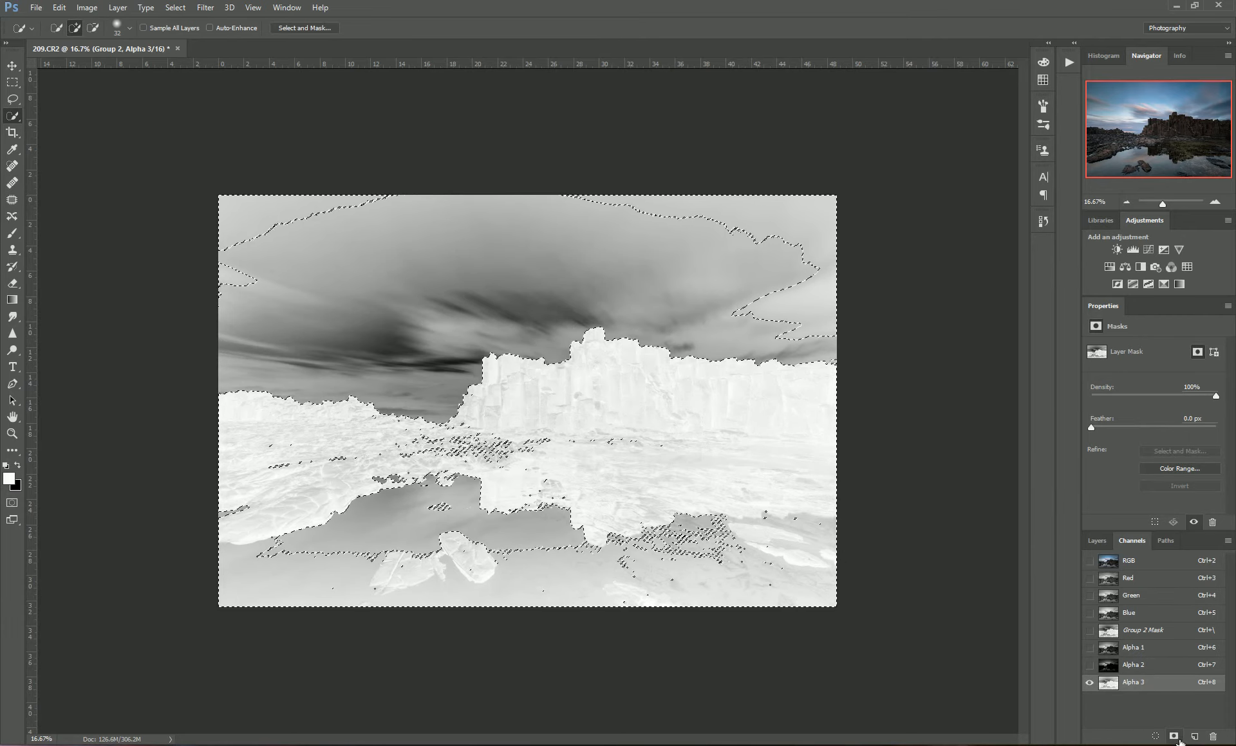
click(1175, 738)
click(1115, 706)
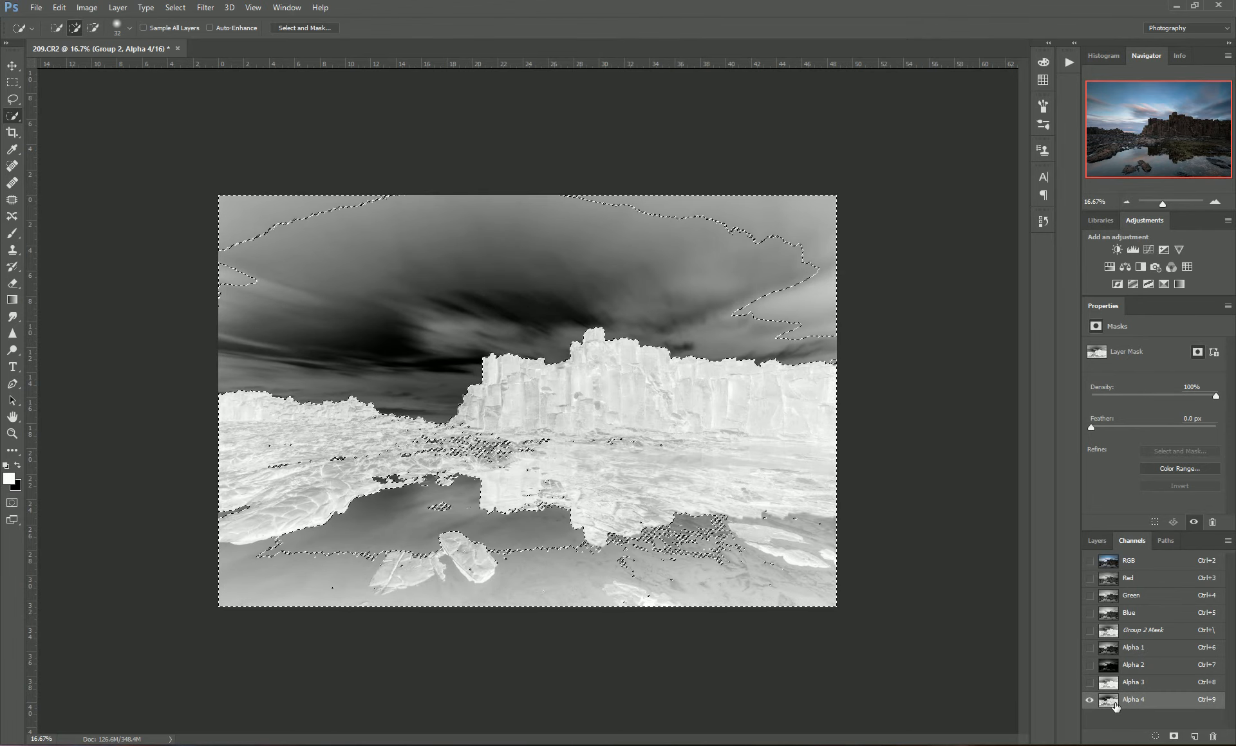
- Show the histogram, return to the RGB composite and clear the active selection
click(1147, 671)
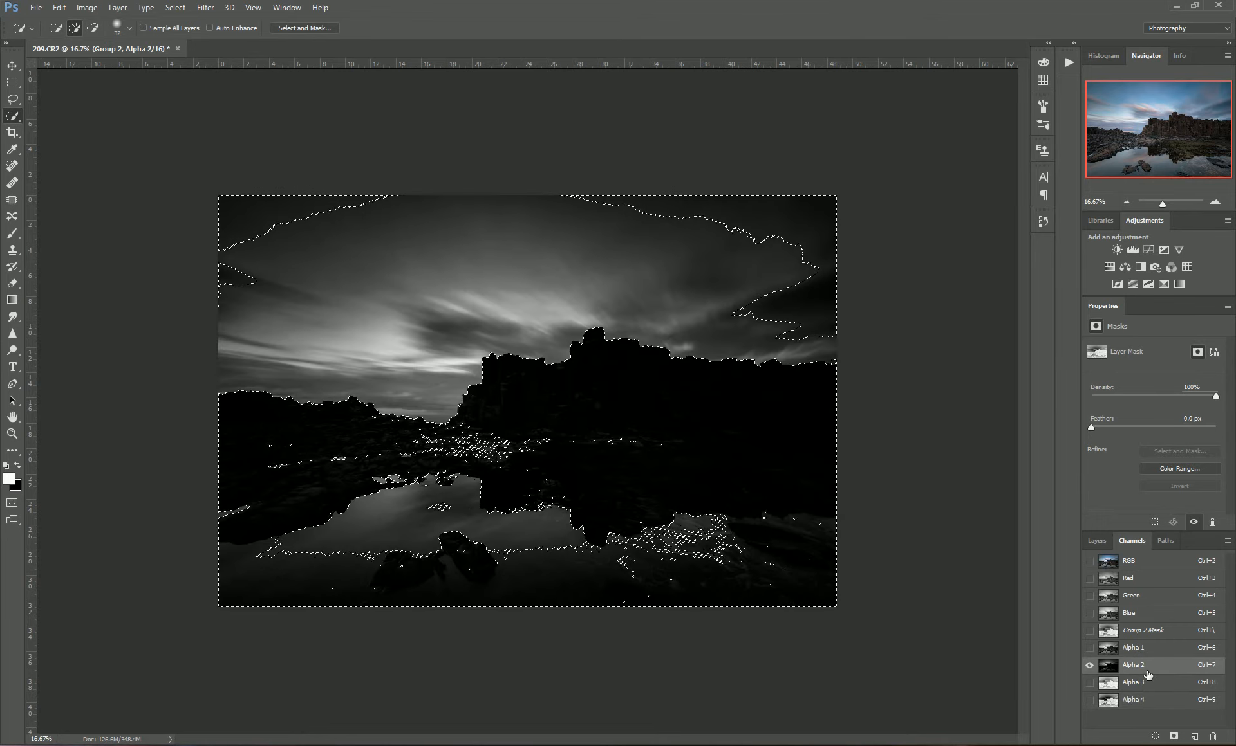
click(1144, 702)
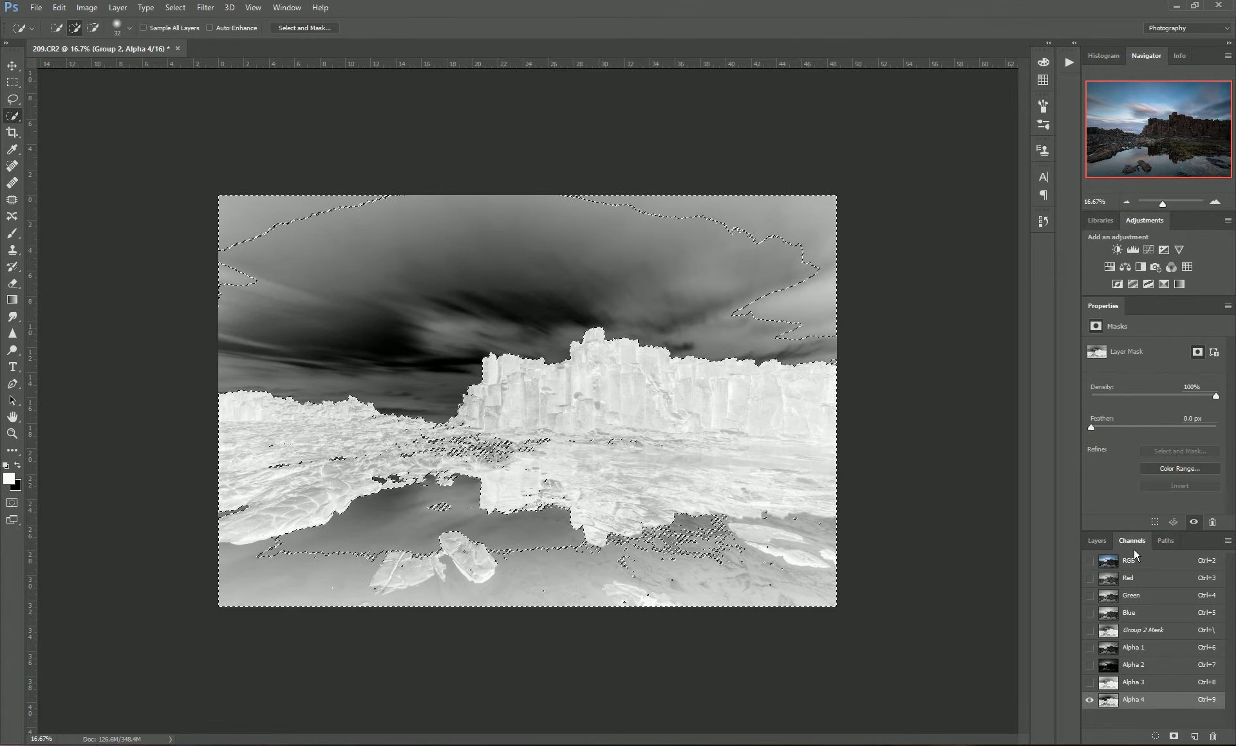
click(1119, 58)
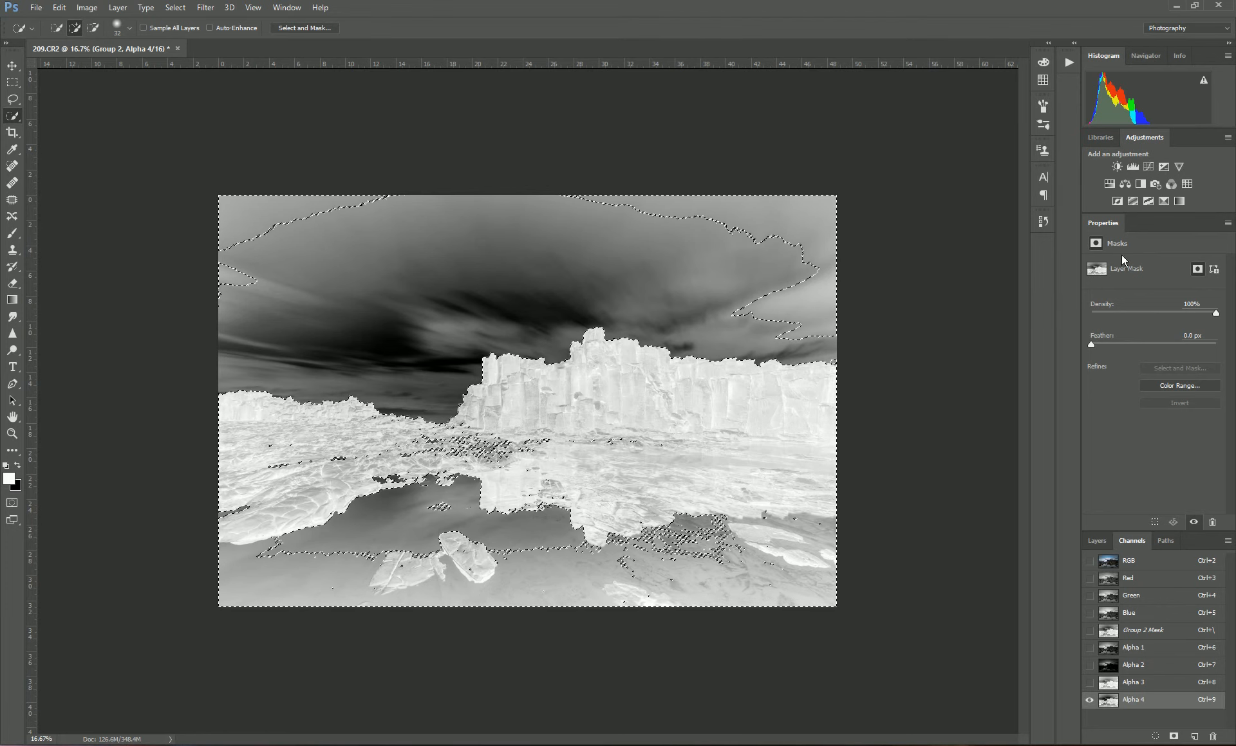
click(1134, 568)
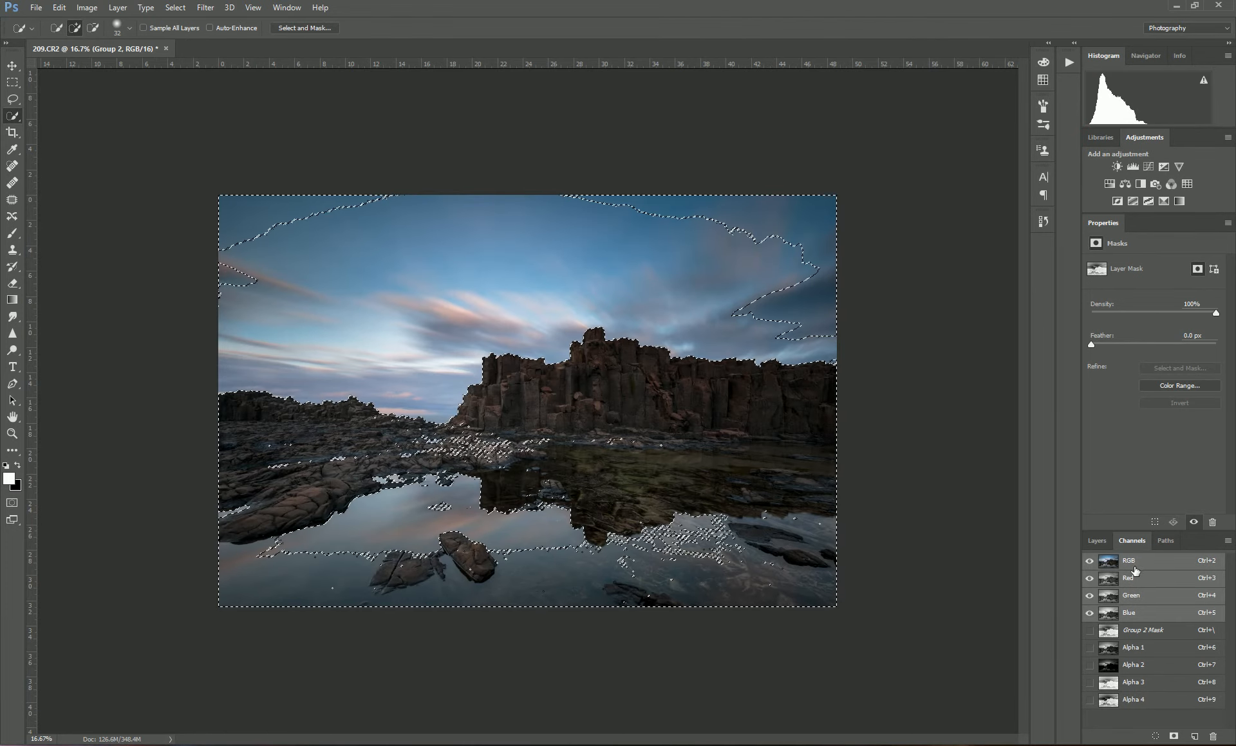
key(ctrl+d)
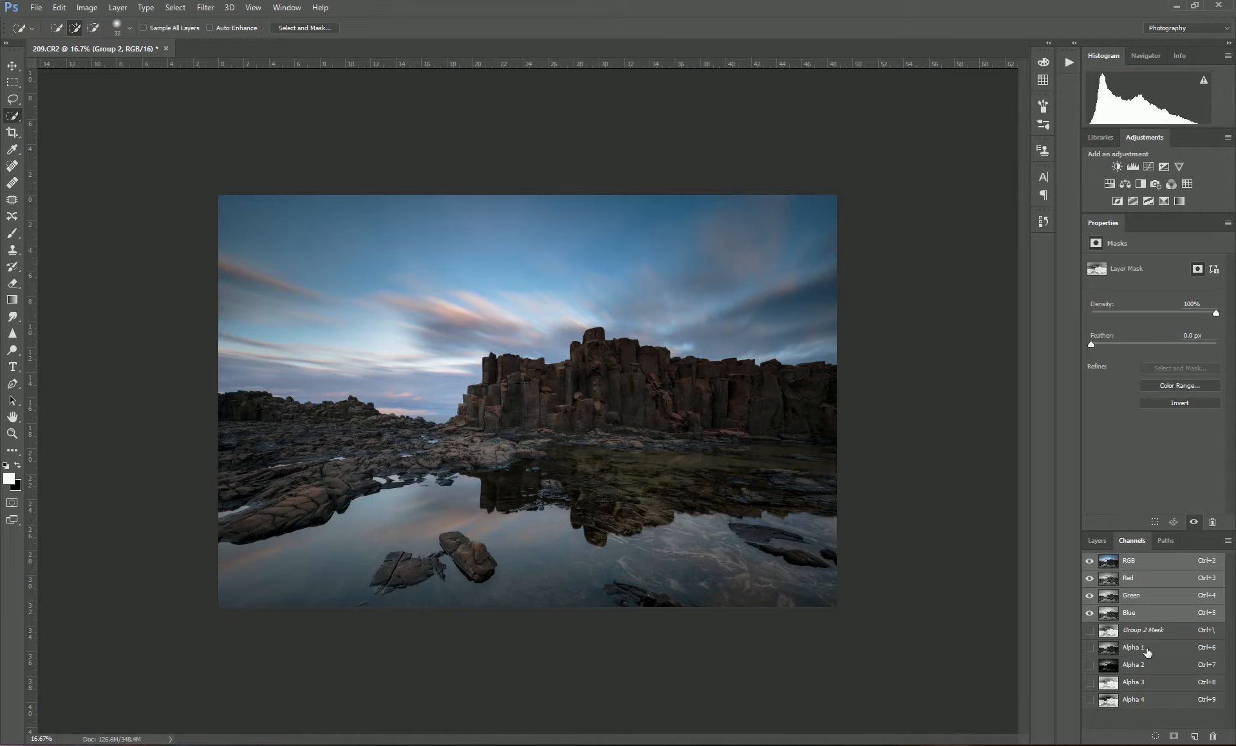
- Select the whole image, subtract Alpha 2 and Alpha 4 from the selection, and save the midtones as another alpha channel
click(1145, 668)
click(1148, 702)
click(1144, 670)
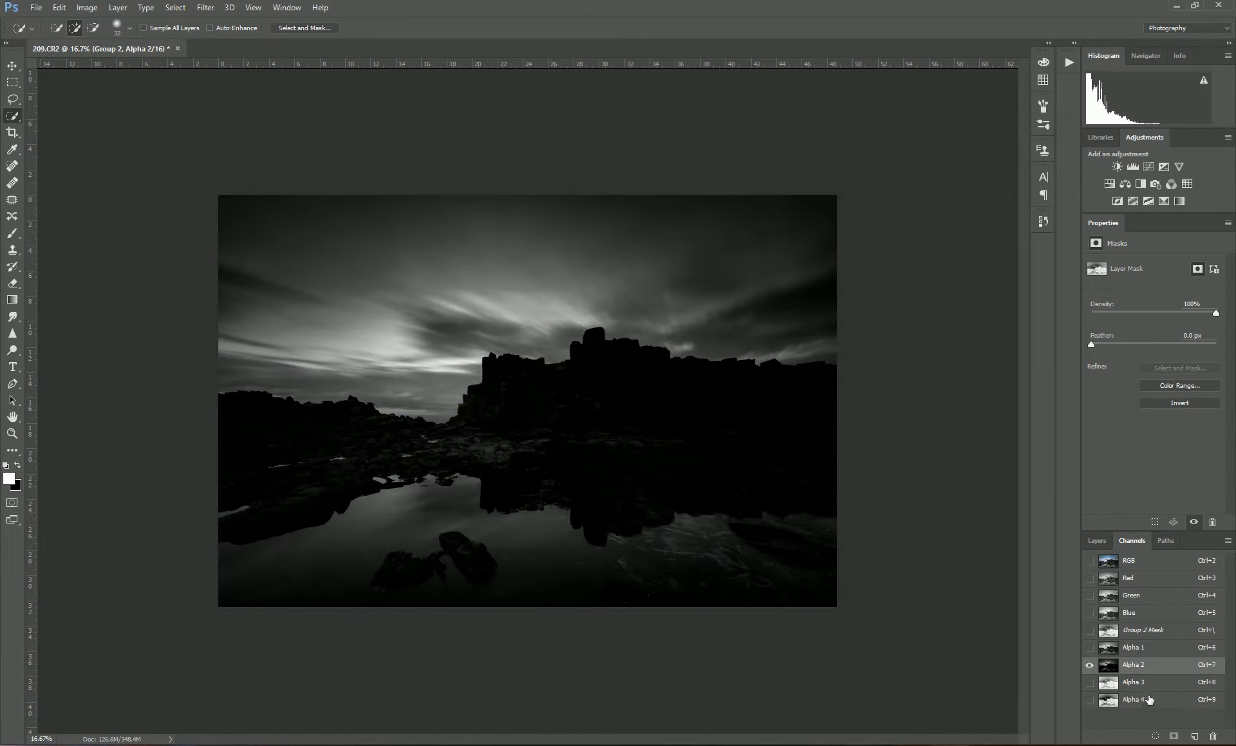
key(ctrl)
ctrl+click(1130, 674)
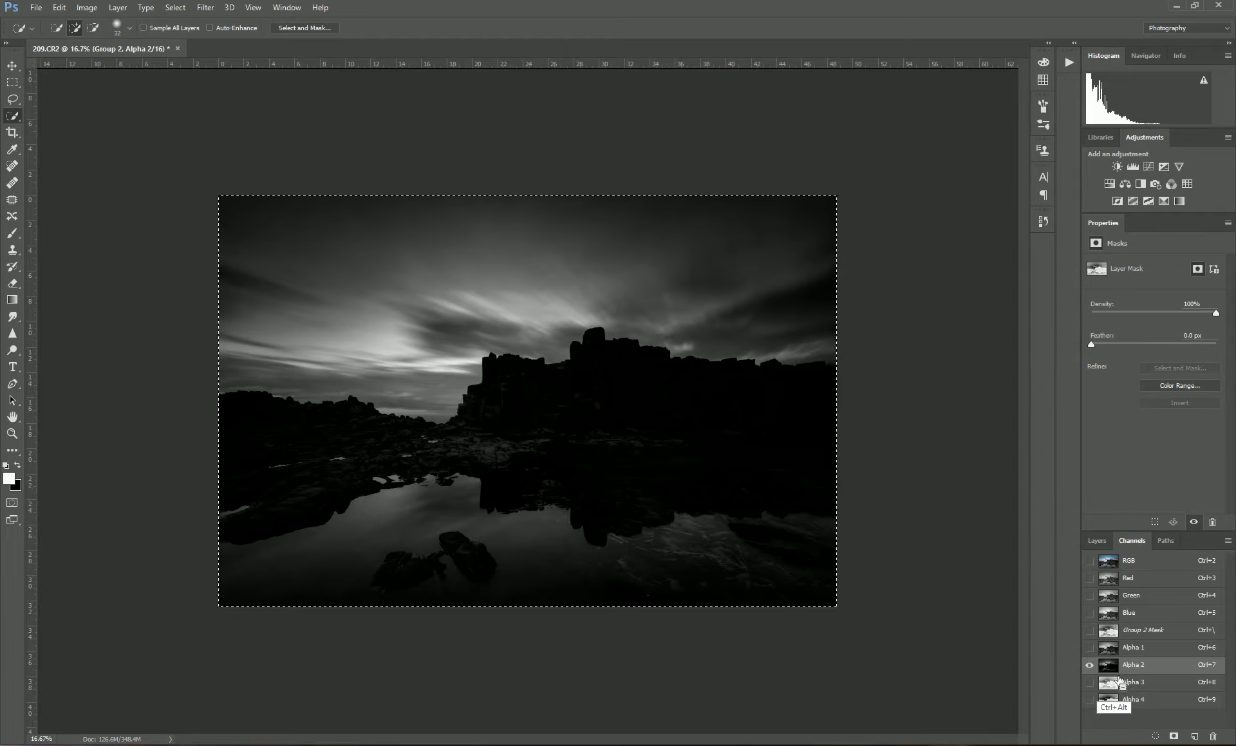
ctrl+alt+click(1119, 703)
ctrl+alt+shift+click(1121, 704)
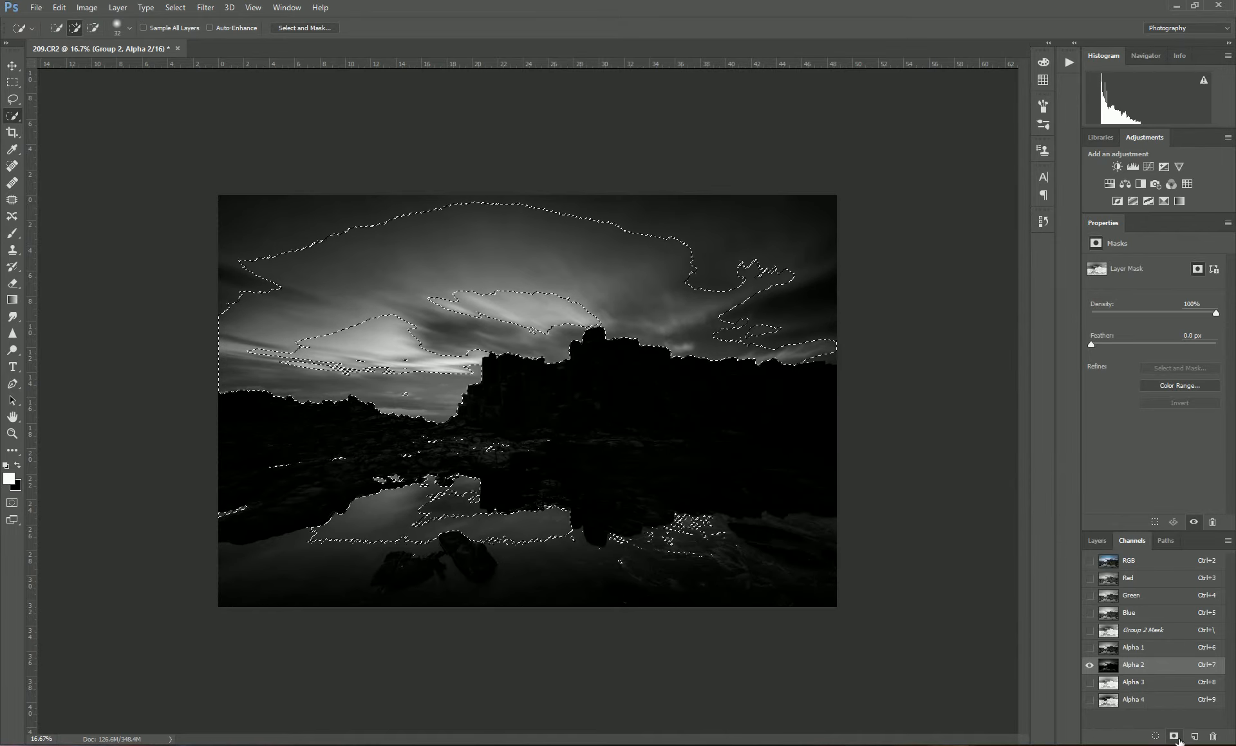
click(1173, 737)
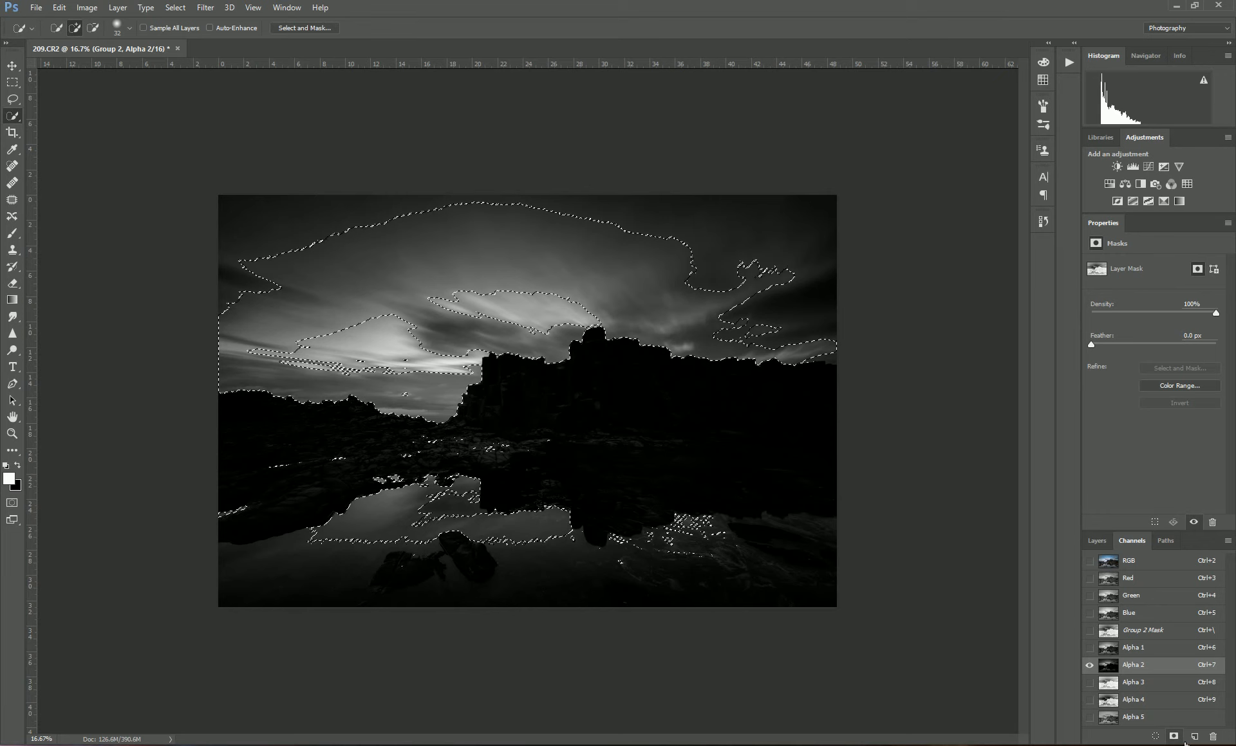
click(1137, 720)
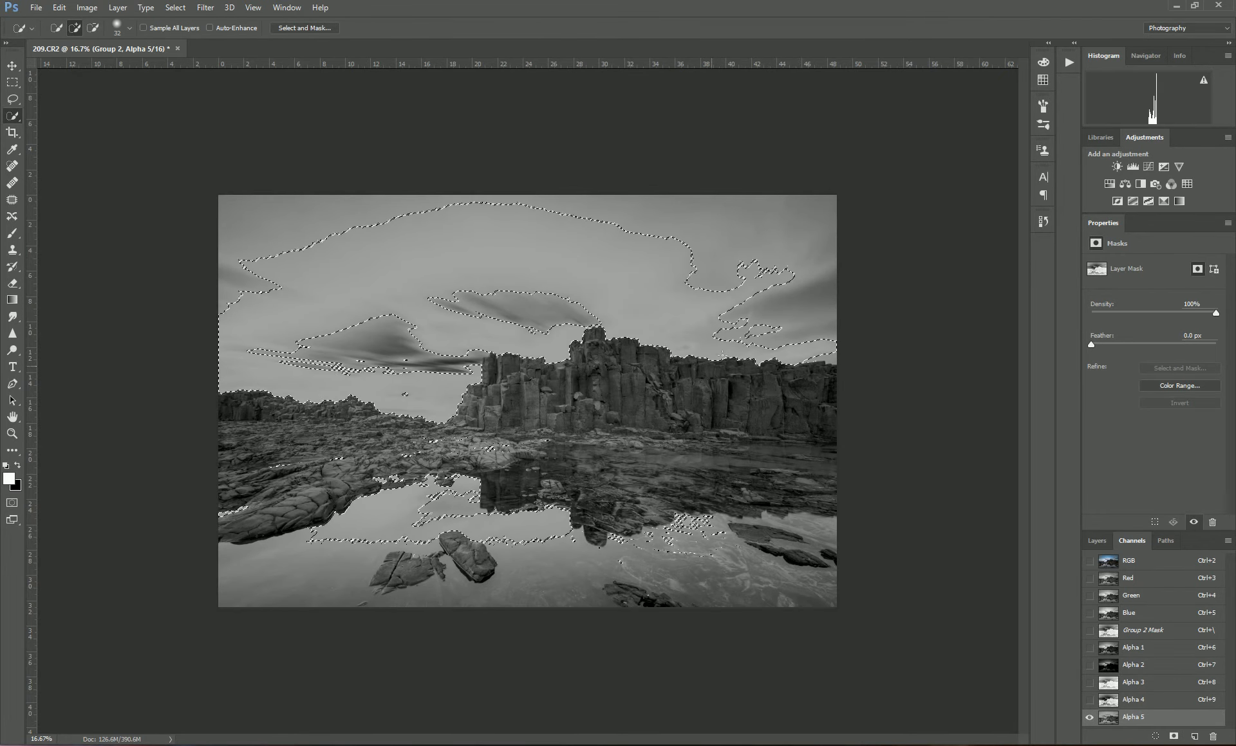
- Add a new layer group masked by the midtones selection and nest it inside Group 2
click(1105, 544)
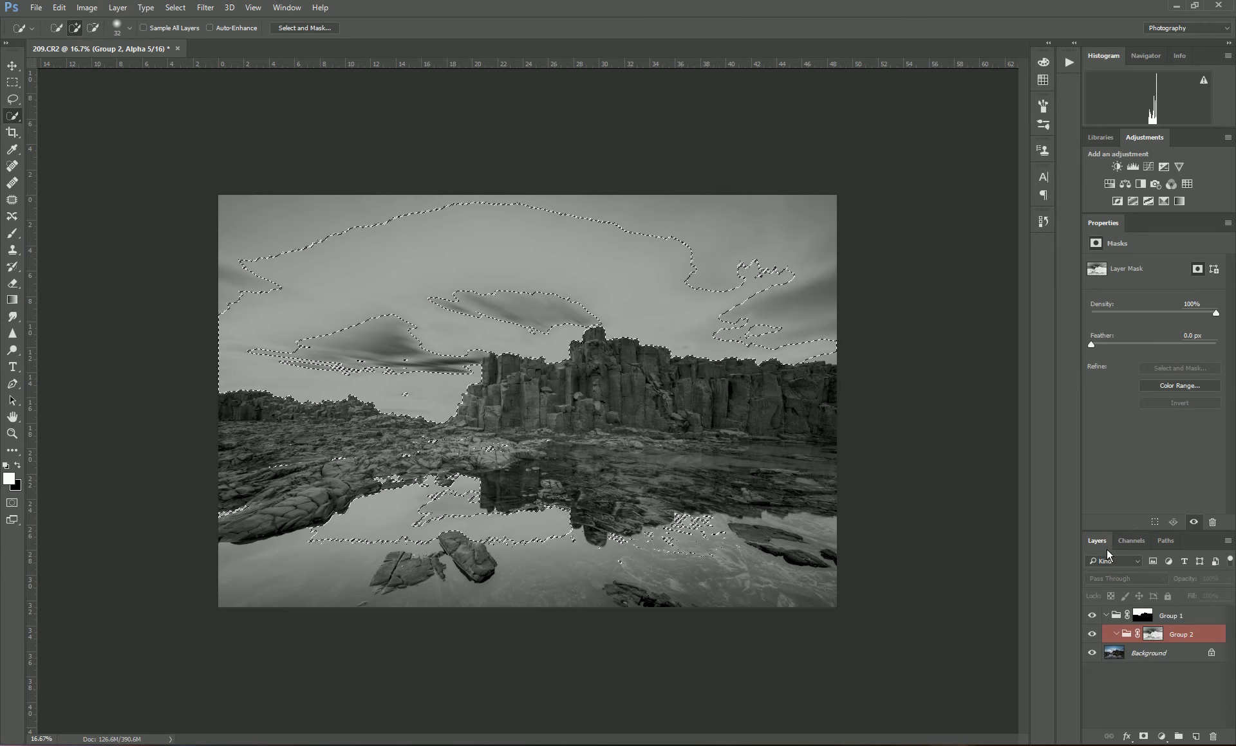
click(1181, 736)
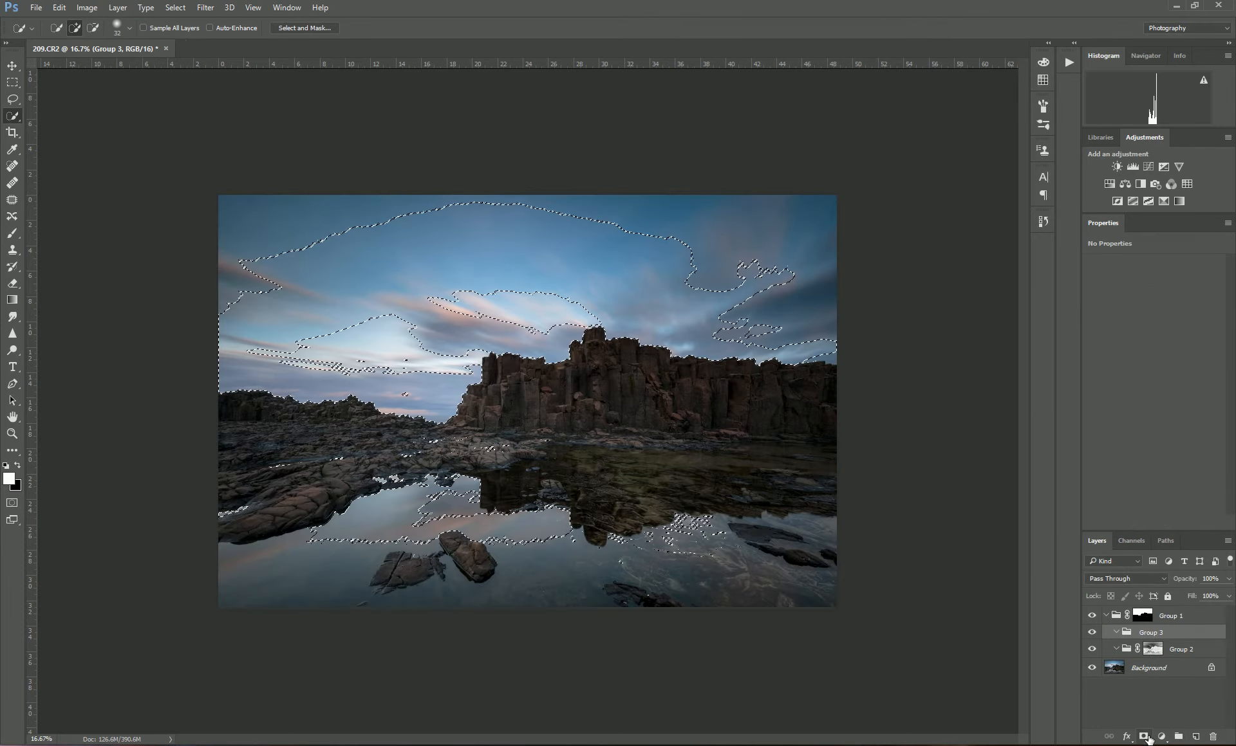
click(1143, 737)
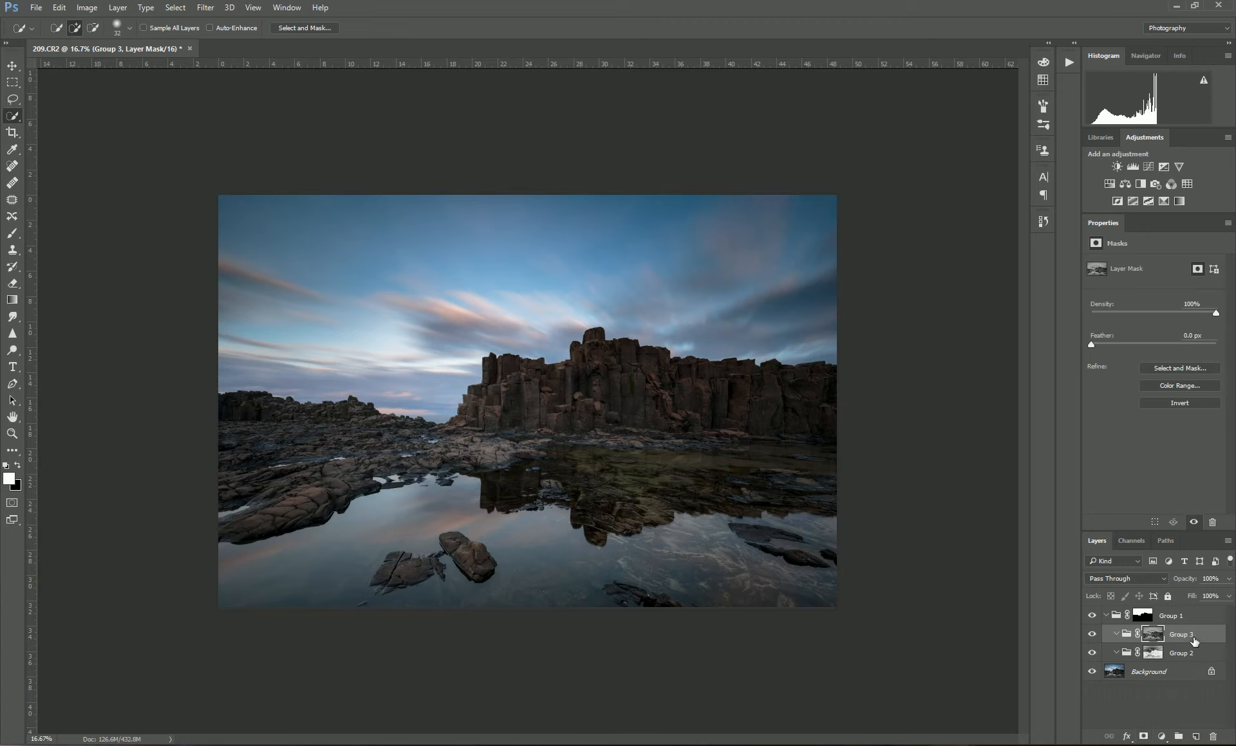
drag(1194, 640, 1194, 656)
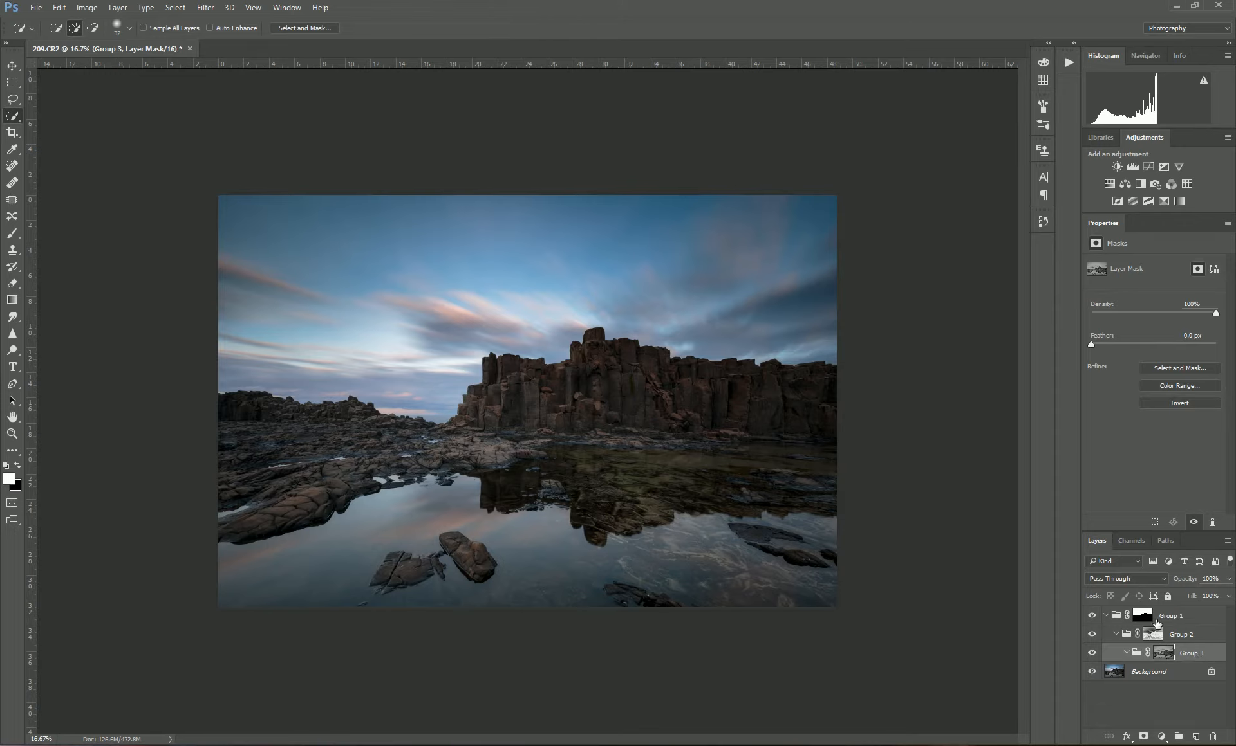
- Inspect the masks of Group 3, Group 2 and Group 1, and return to the full-colour view with Group 3 selected
alt+click(1165, 651)
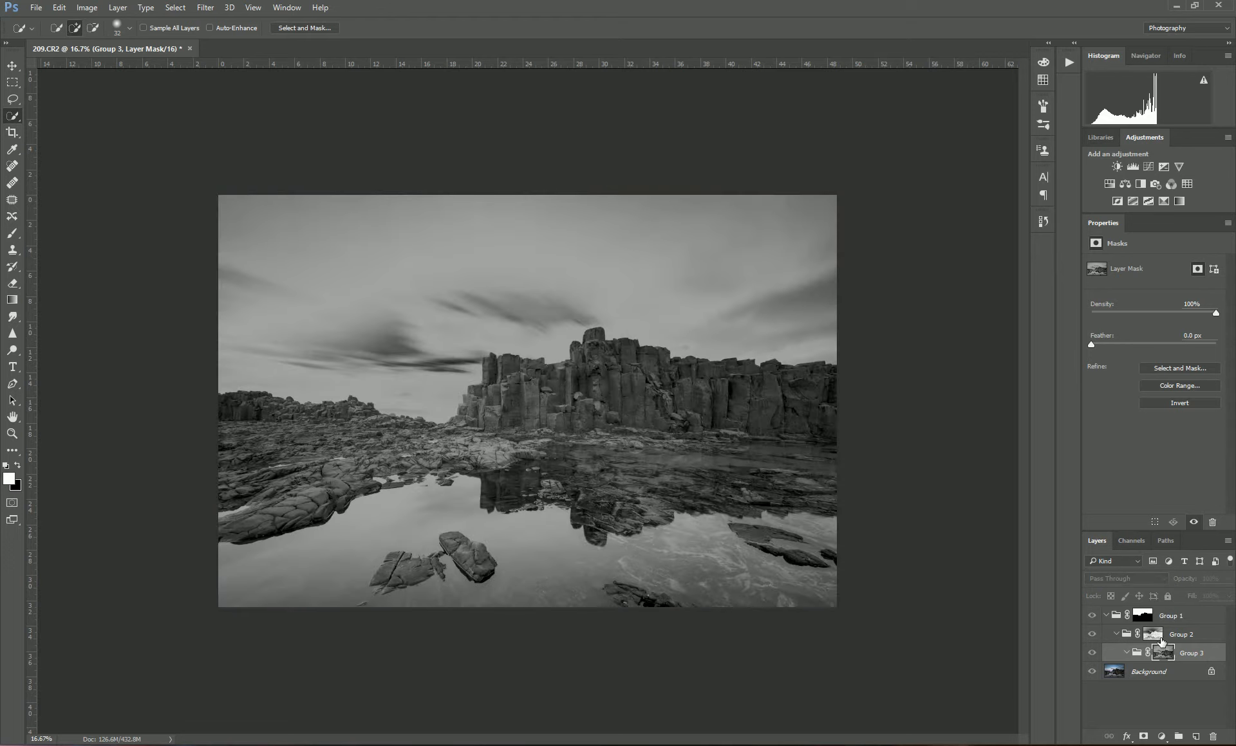
alt+click(1157, 637)
alt+click(1149, 618)
click(1187, 657)
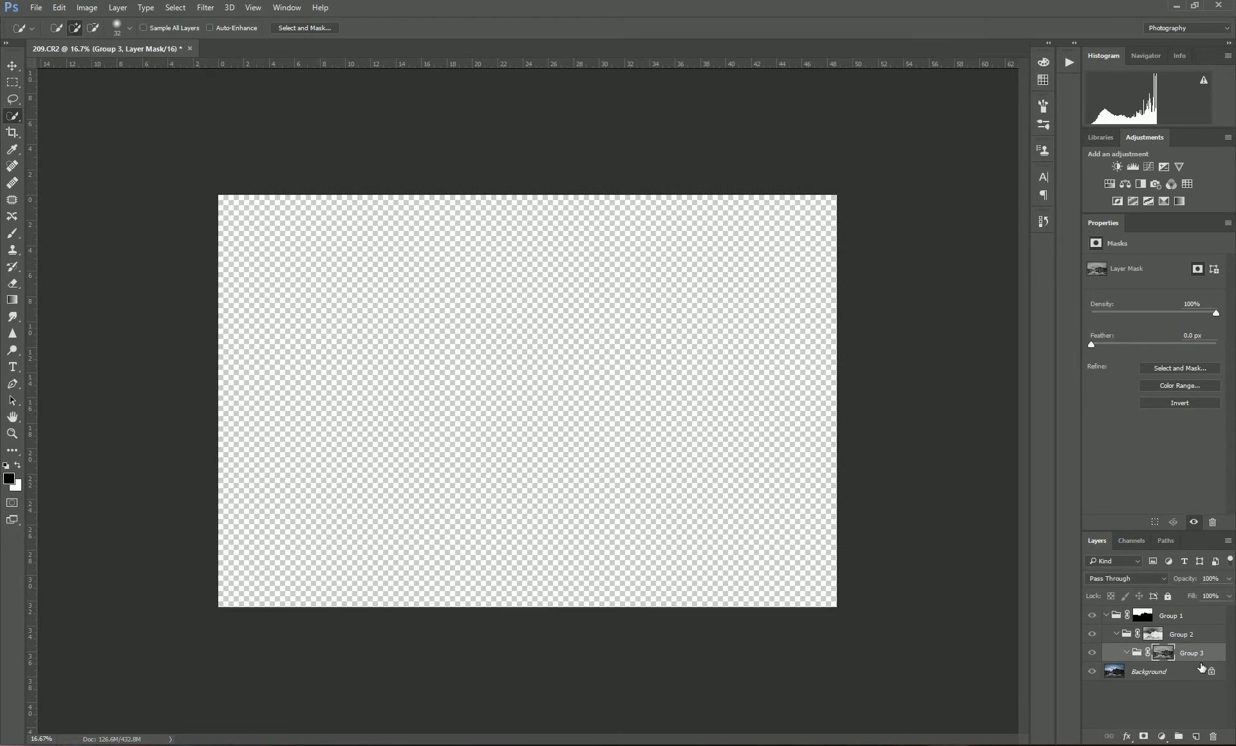
key(backslash)
key(x)
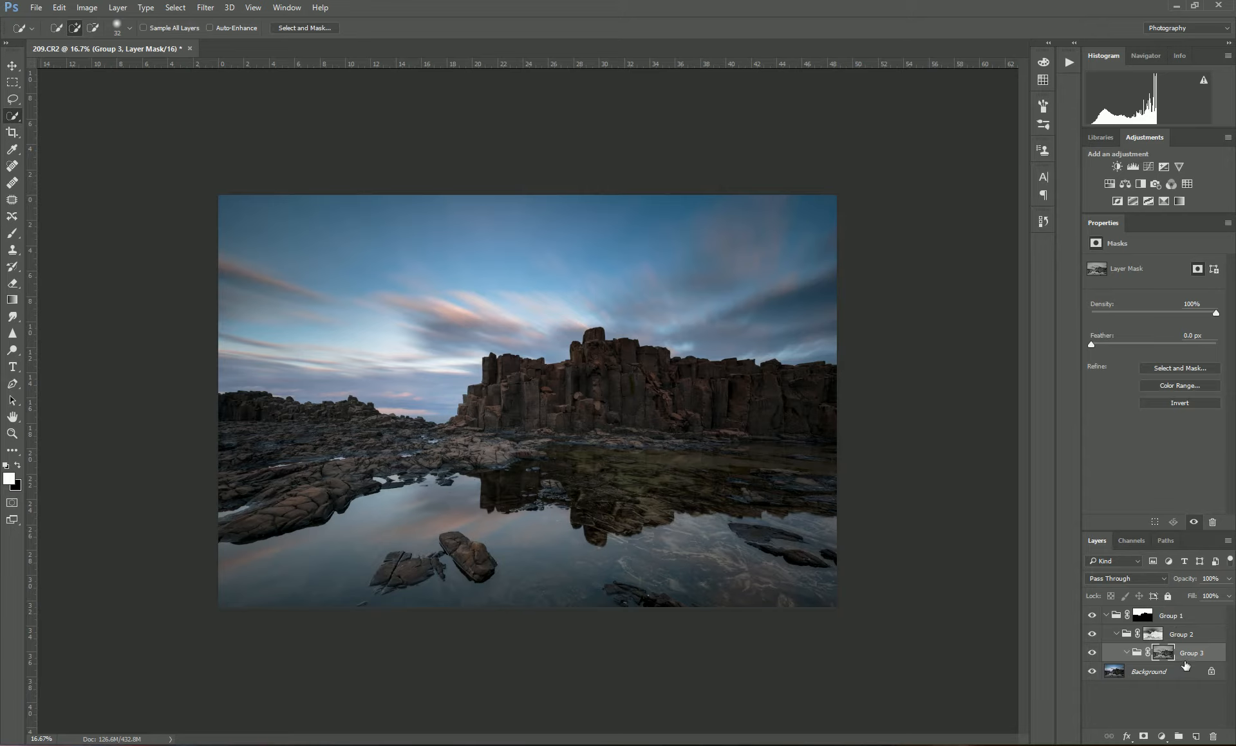
- Add a Curves adjustment inside Group 3, lowering the RGB midtones to input 142, output 104, and raising the Red curve's midtones
click(1148, 166)
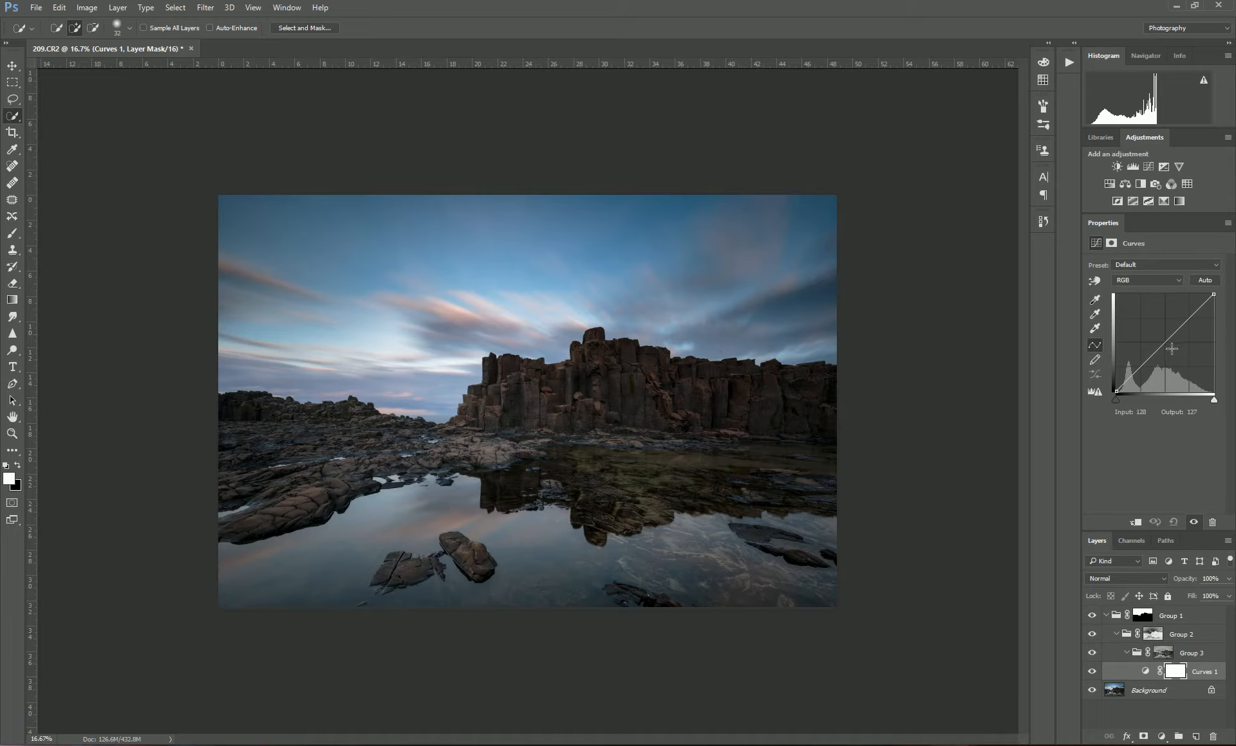
mouse_move(1171, 350)
mouse_down()
mouse_move(1177, 375)
mouse_move(1173, 357)
mouse_up()
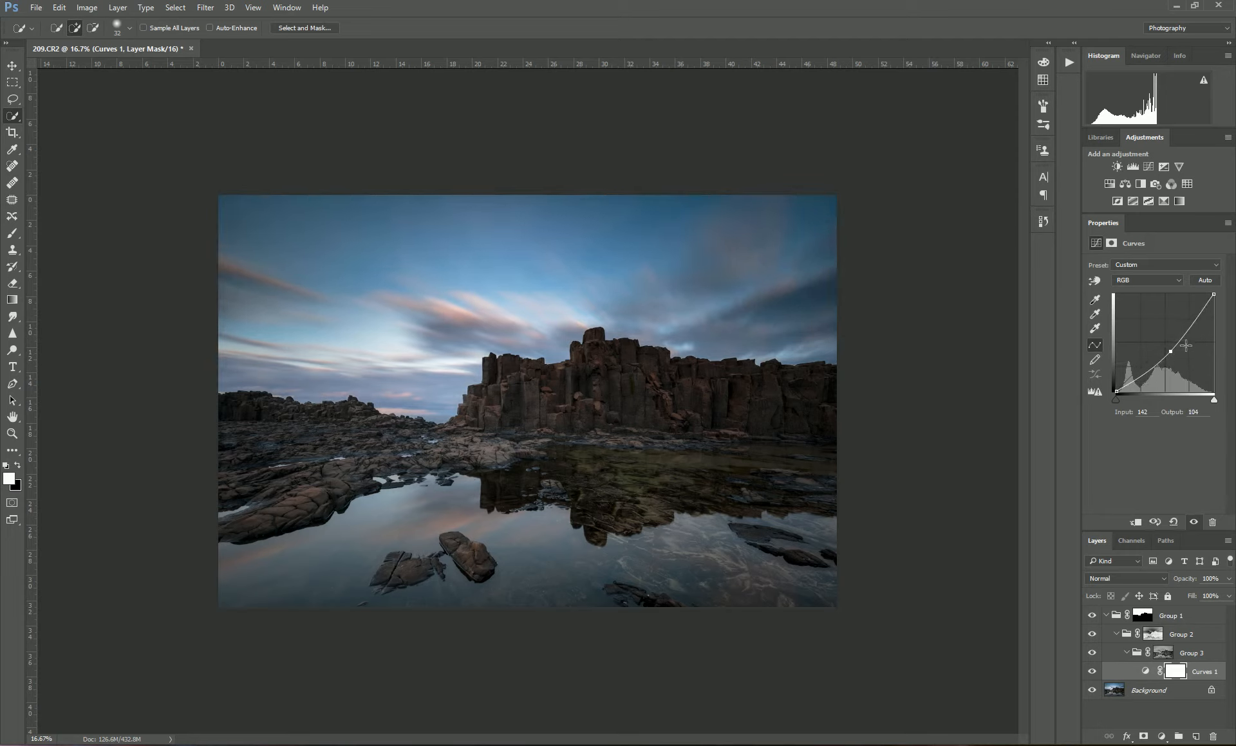
click(1155, 284)
click(1148, 303)
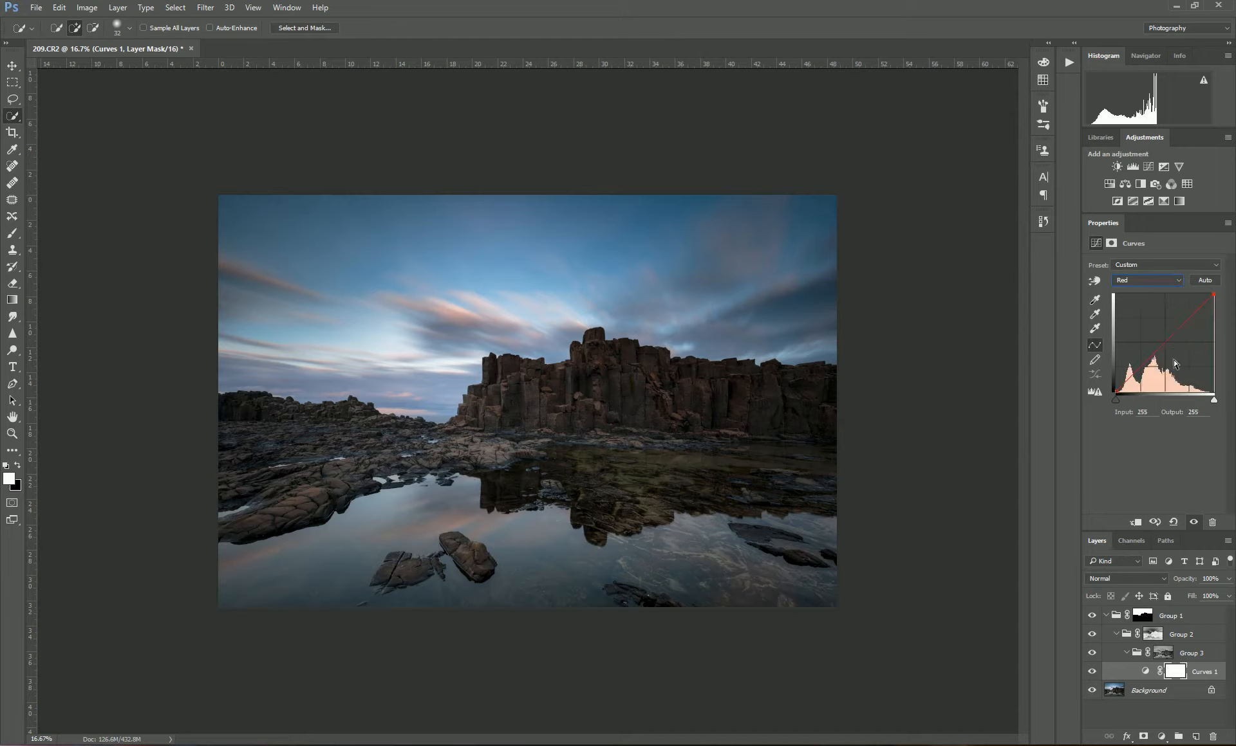
drag(1171, 348, 1168, 334)
- Compare the sky with and without the Curves 1 adjustment
click(1099, 676)
click(1100, 676)
click(1099, 676)
click(1100, 675)
click(1099, 676)
click(1099, 676)
- Target the Curves 1 layer mask and set the Gradient tool to the Foreground to Background preset
click(1182, 677)
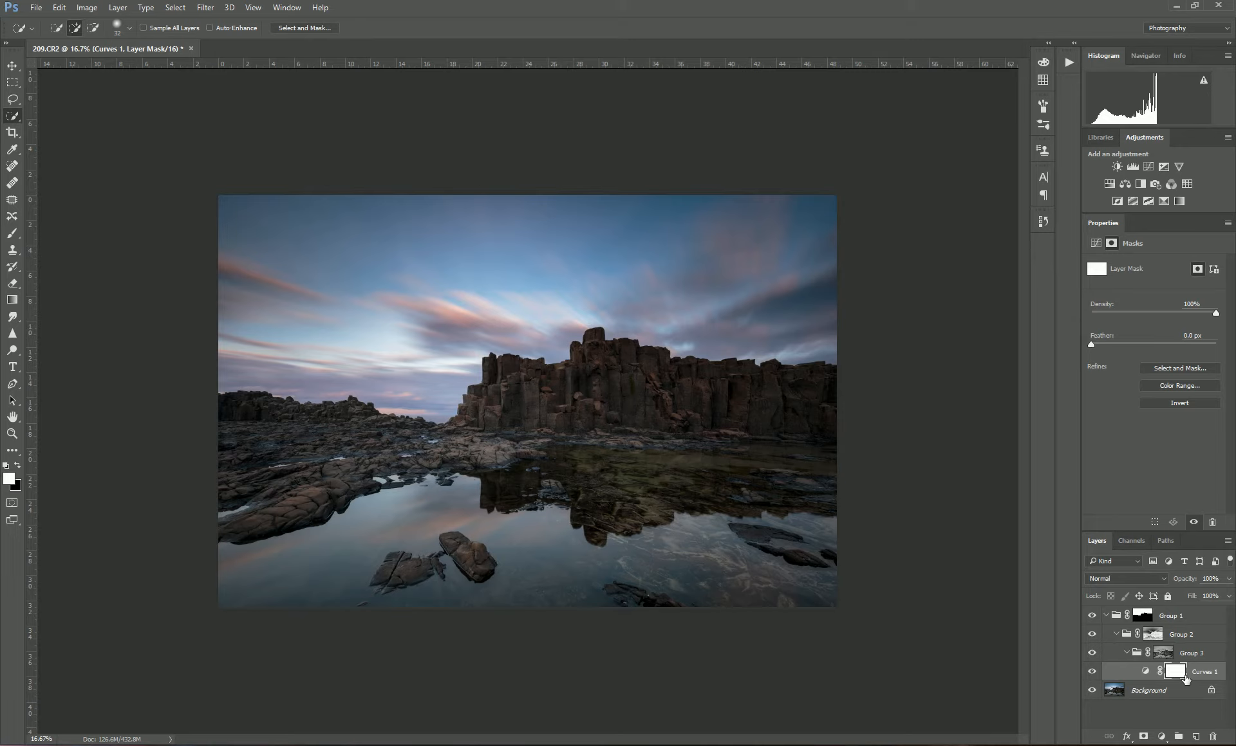
key(g)
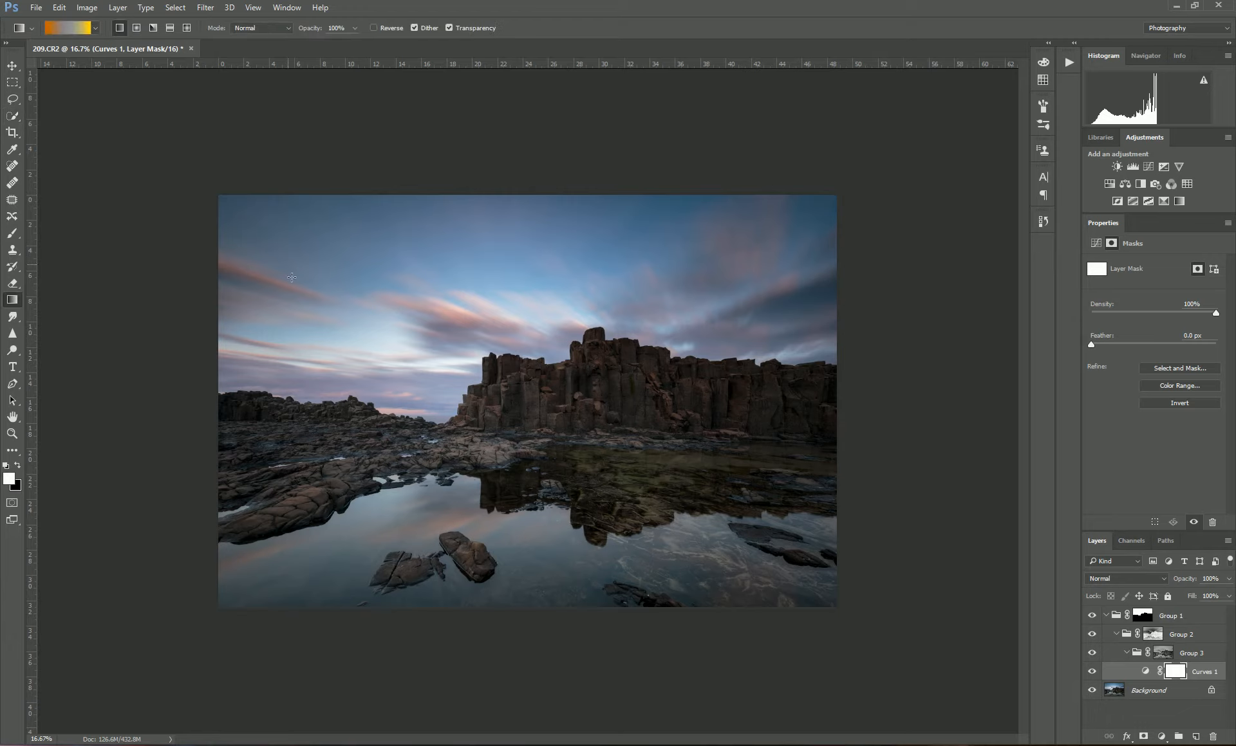
click(76, 29)
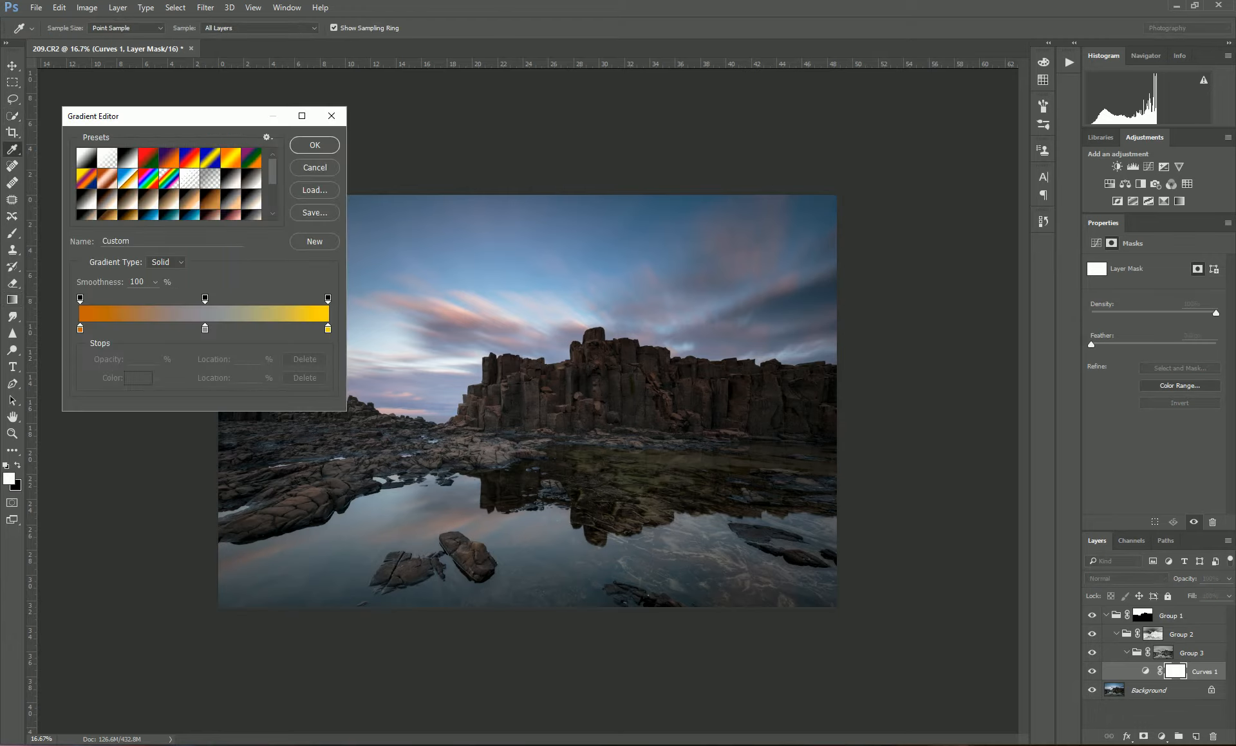
click(108, 157)
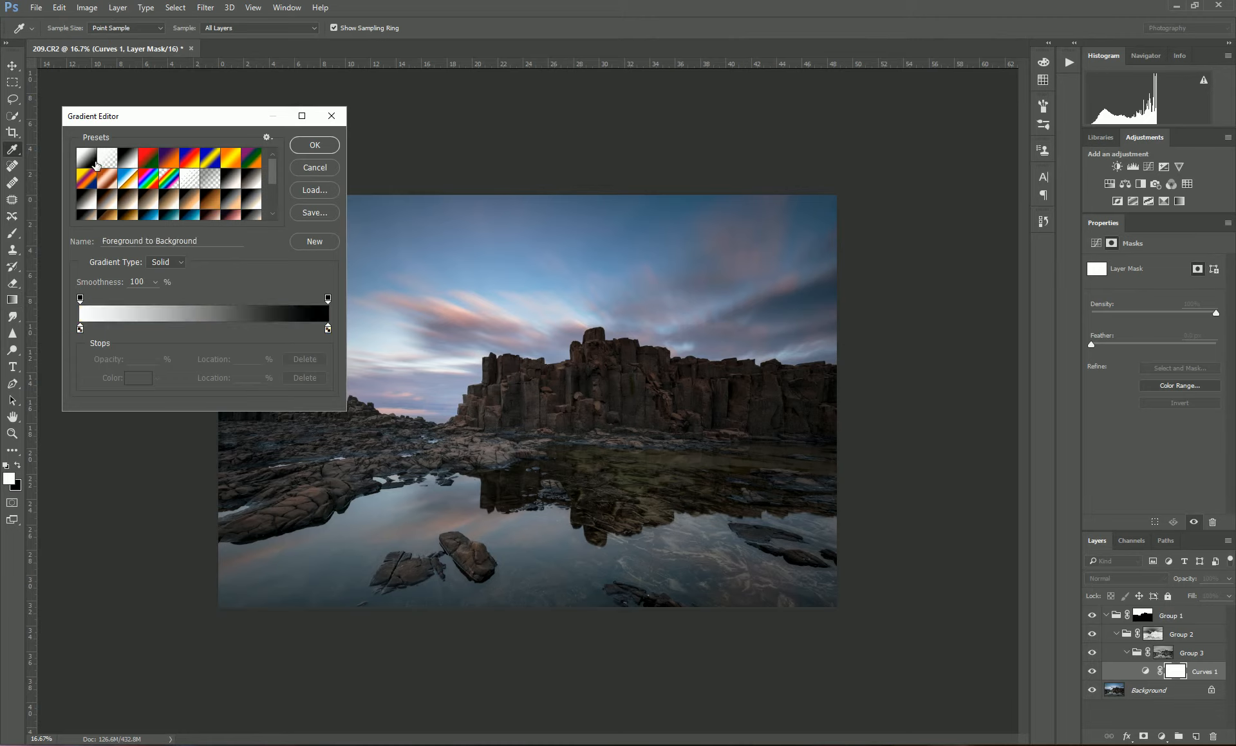
click(315, 144)
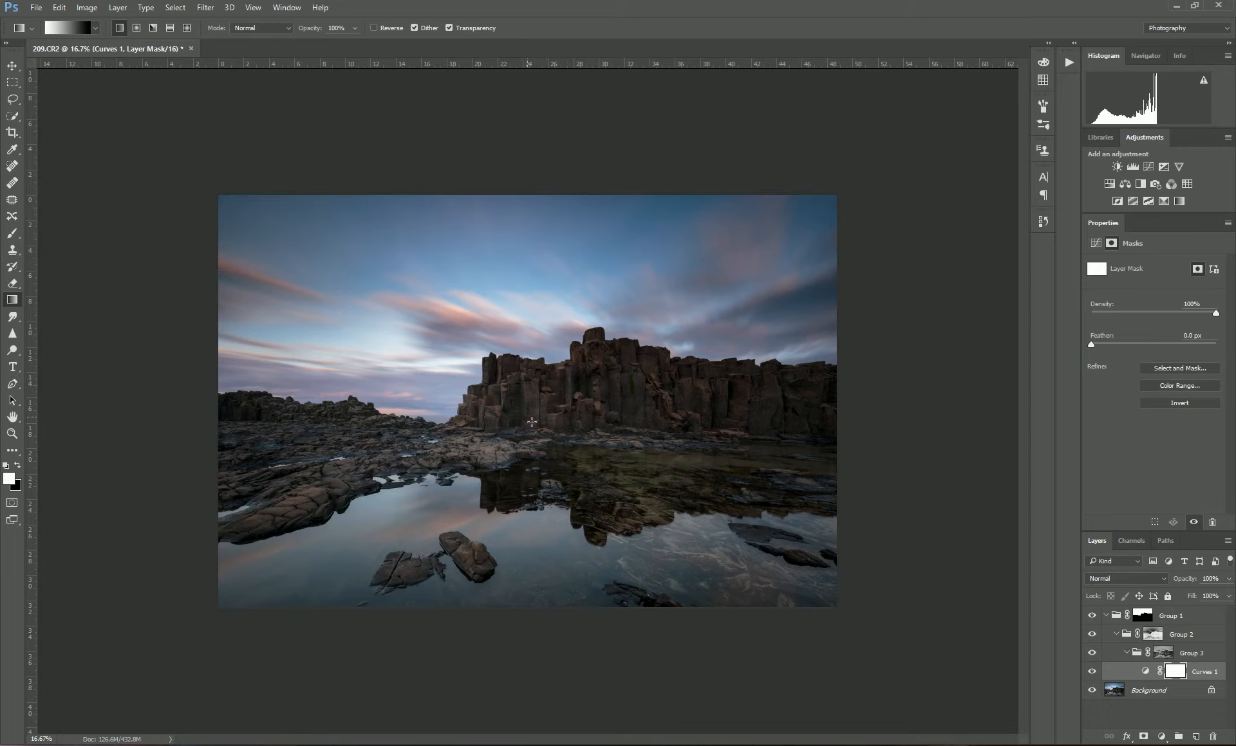
- Draw a vertical white-to-black gradient upward from the horizon on the Curves 1 mask to exclude the upper sky
key(shift)
drag(533, 415, 547, 279)
drag(545, 394, 546, 253)
drag(551, 374, 551, 259)
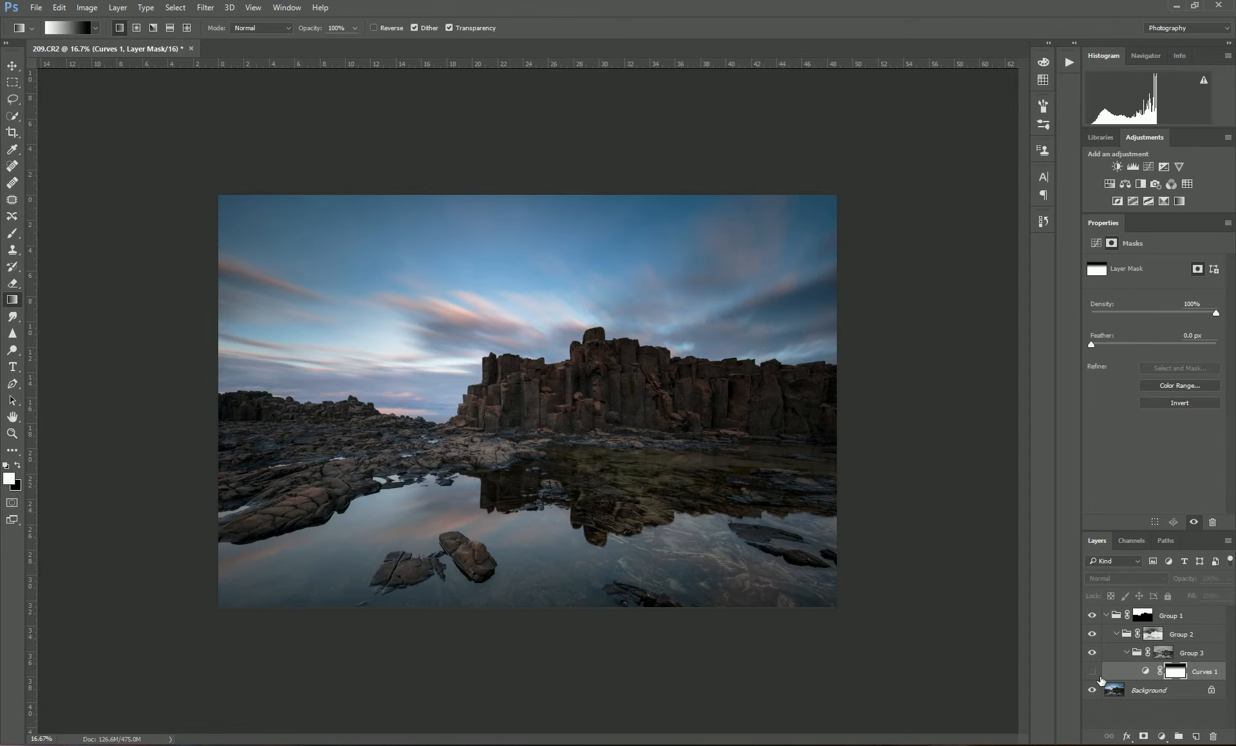
- Enlarge the image to 25% and compare it with the masked Curves 1 adjustment hidden and shown
key(ctrl+plus)
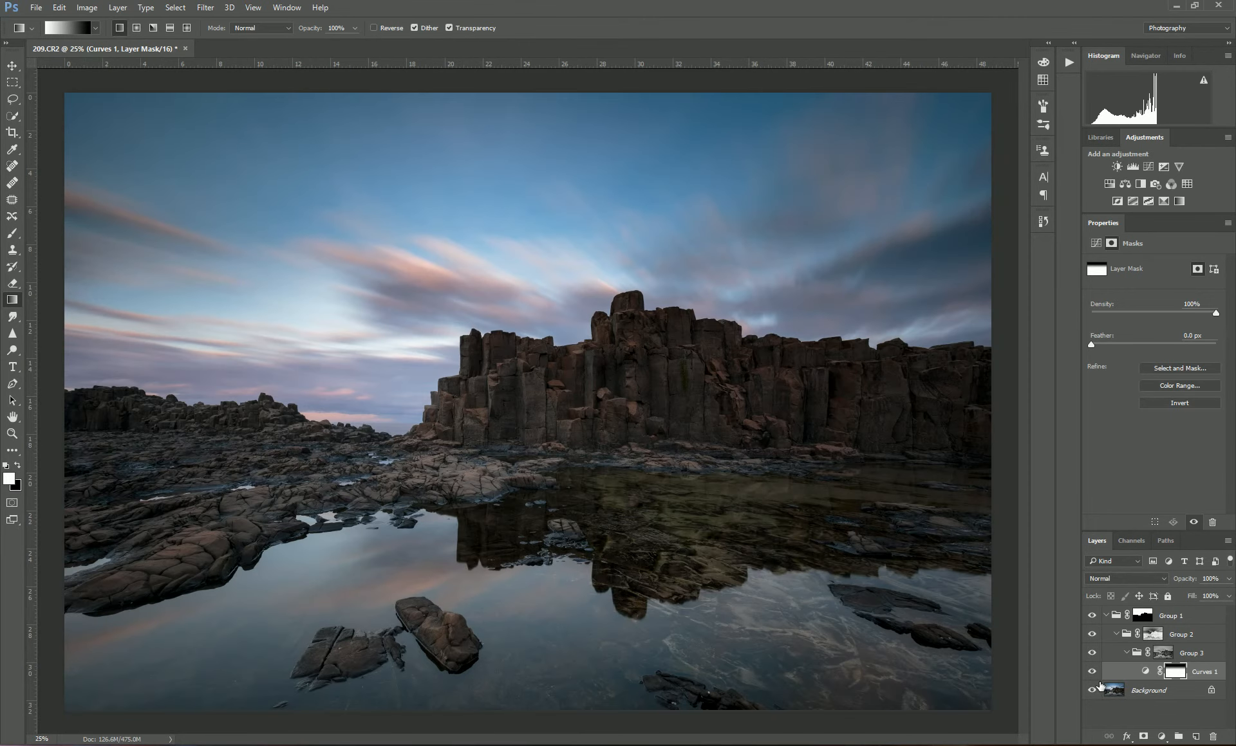
click(1092, 672)
click(1092, 672)
click(1092, 672)
click(1095, 675)
- Intersect the selections from the Curves 1, Group 3, Group 2 and Group 1 masks, add a Curves adjustment from it and view its combined mask
ctrl+click(1182, 678)
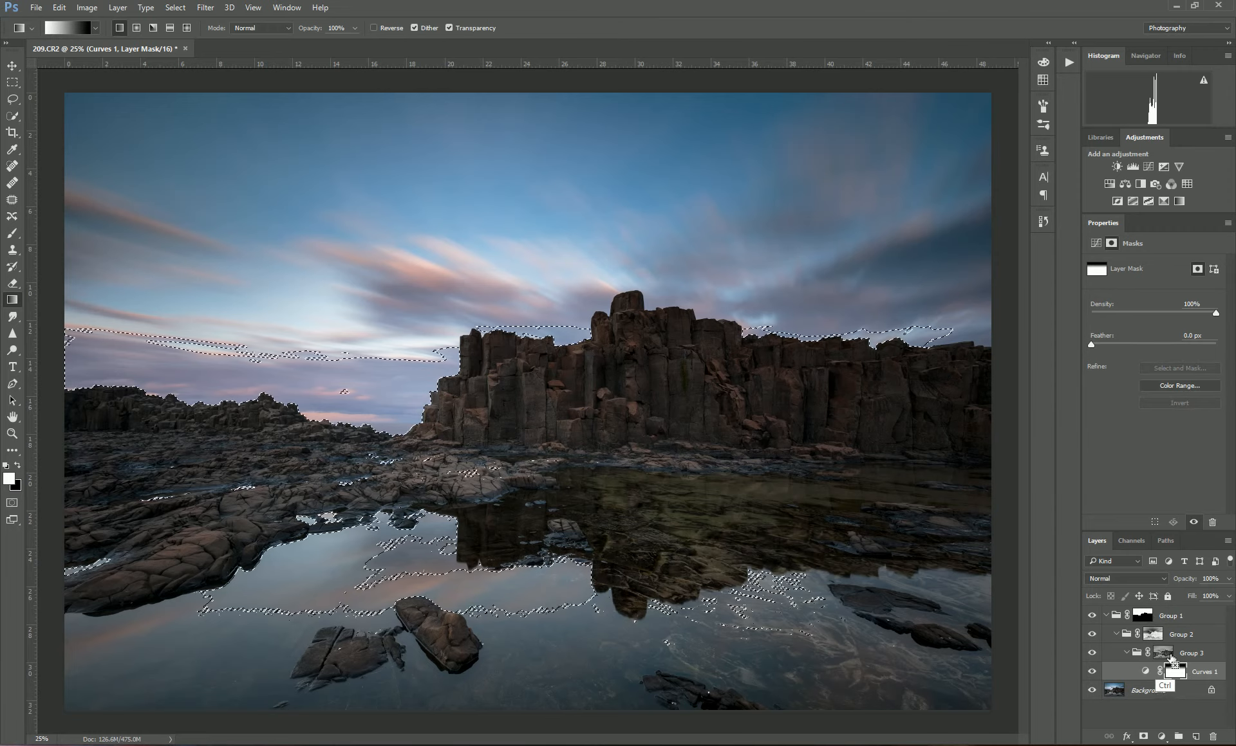
ctrl+click(1171, 663)
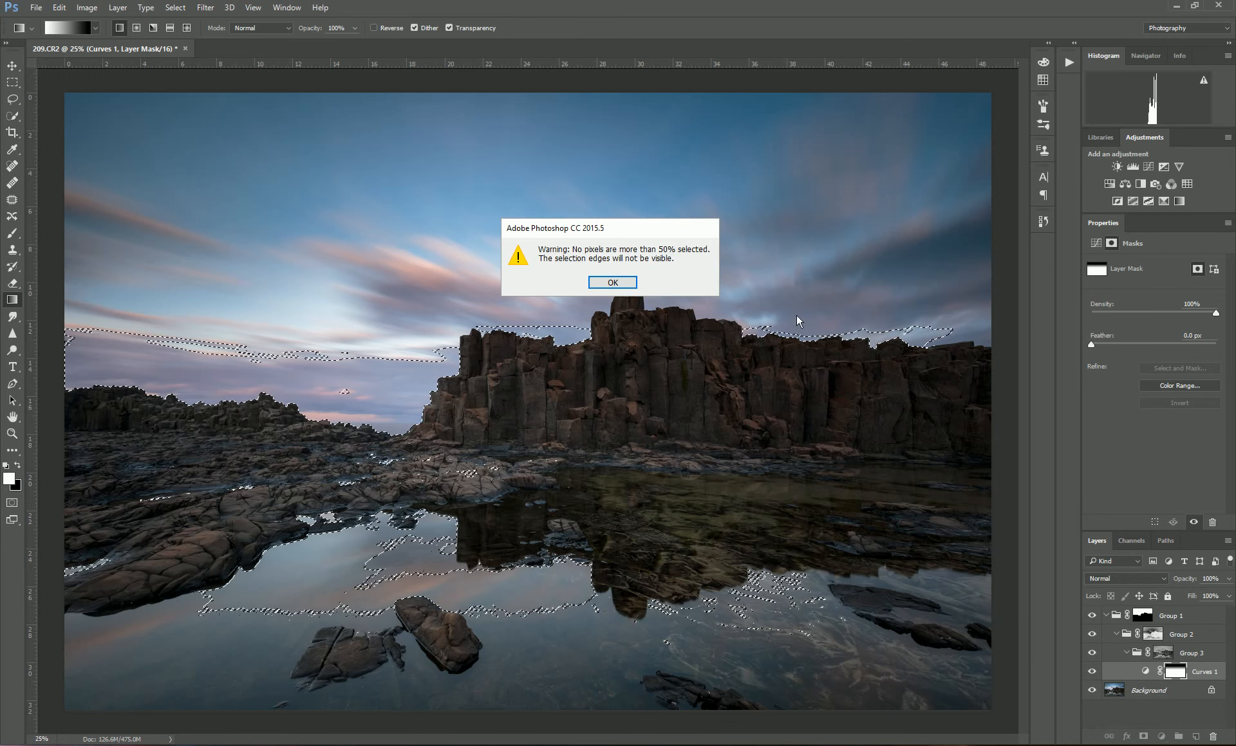
click(622, 288)
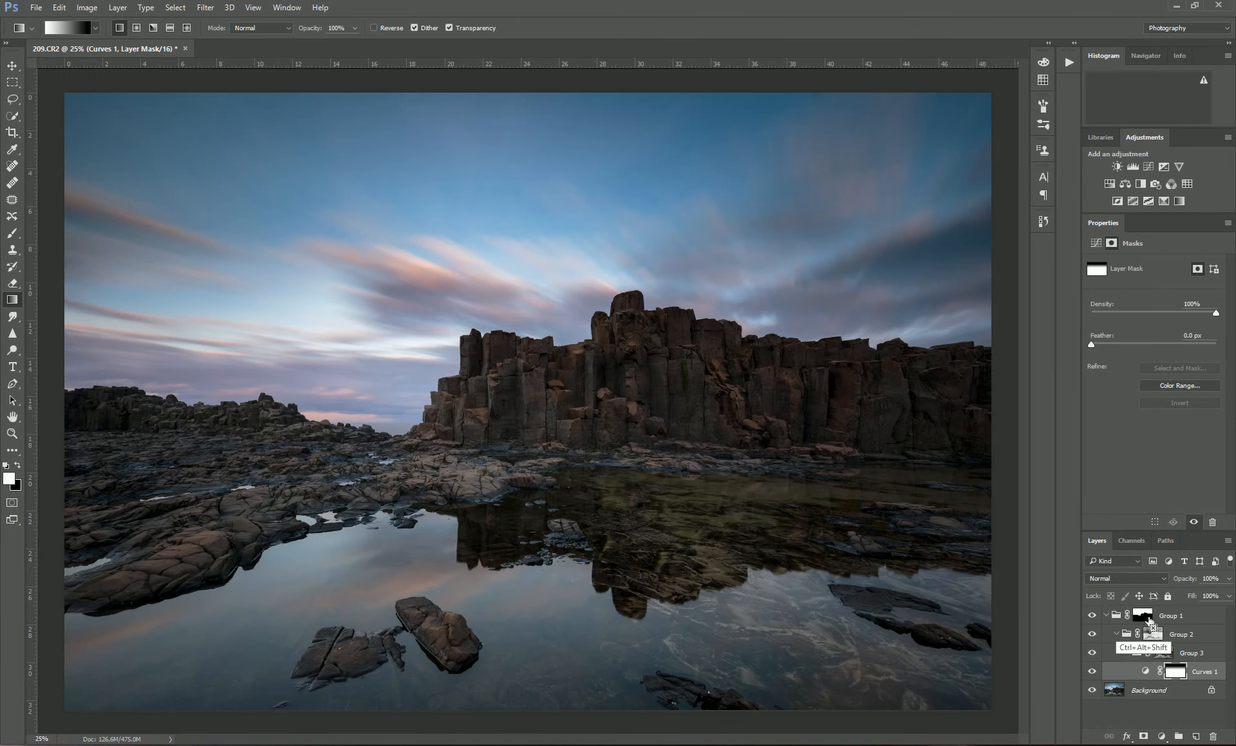
ctrl+alt+shift+click(1150, 621)
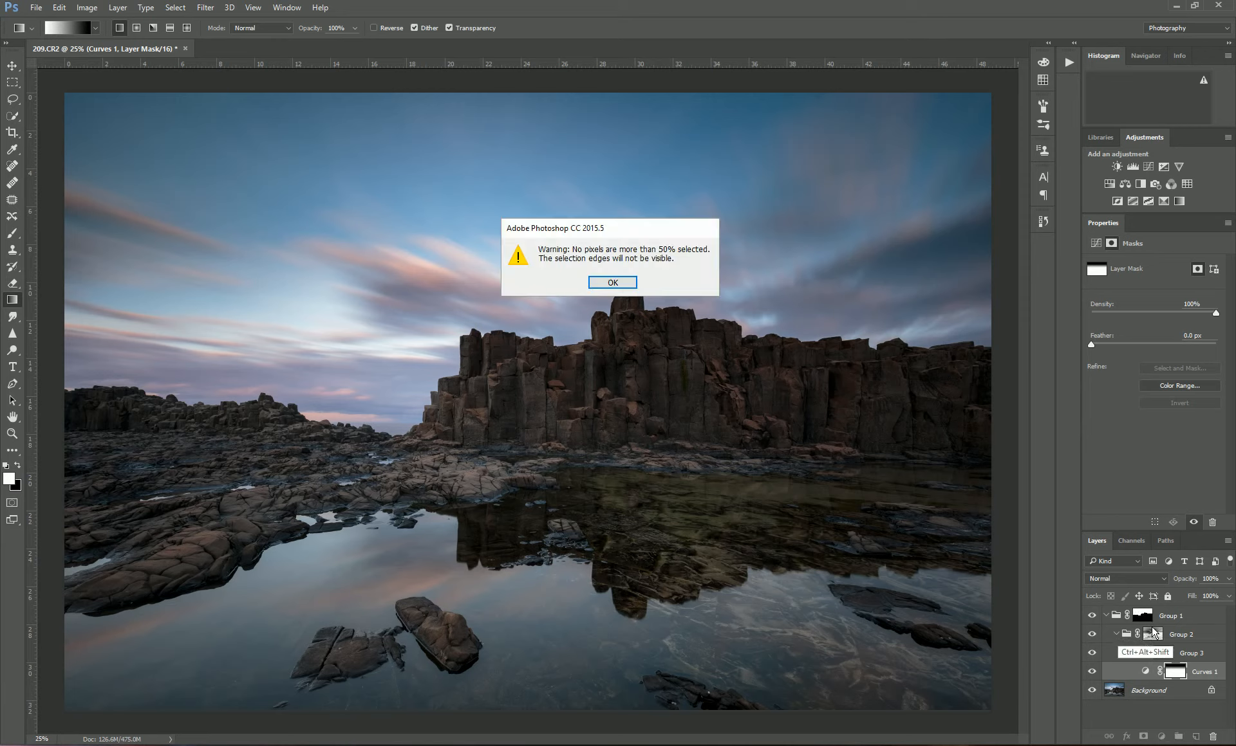
click(626, 287)
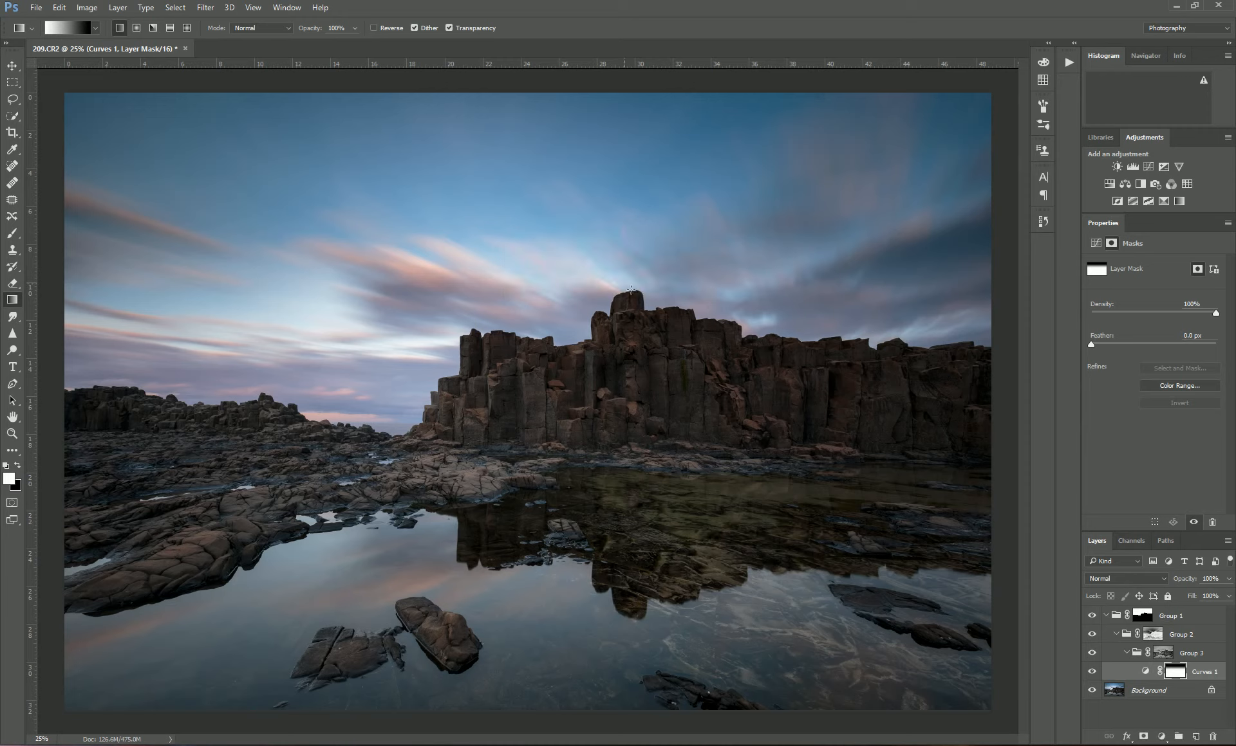
click(1147, 167)
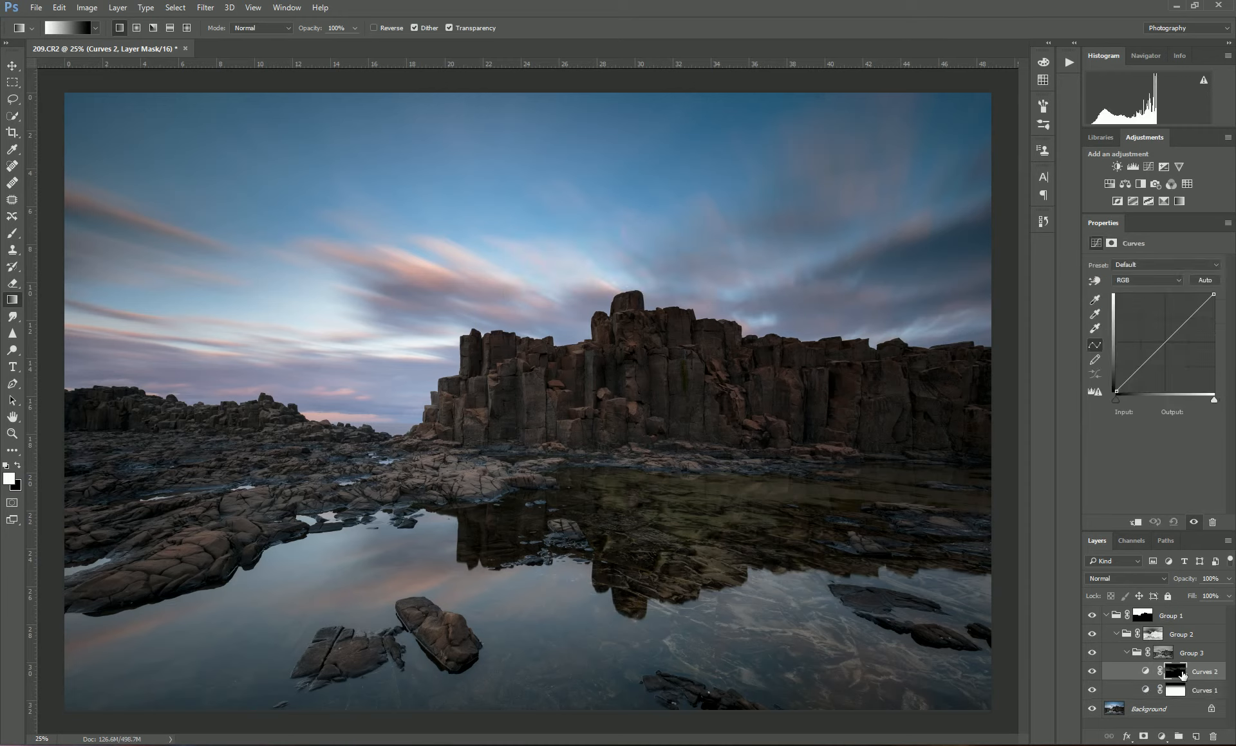
alt+click(1183, 677)
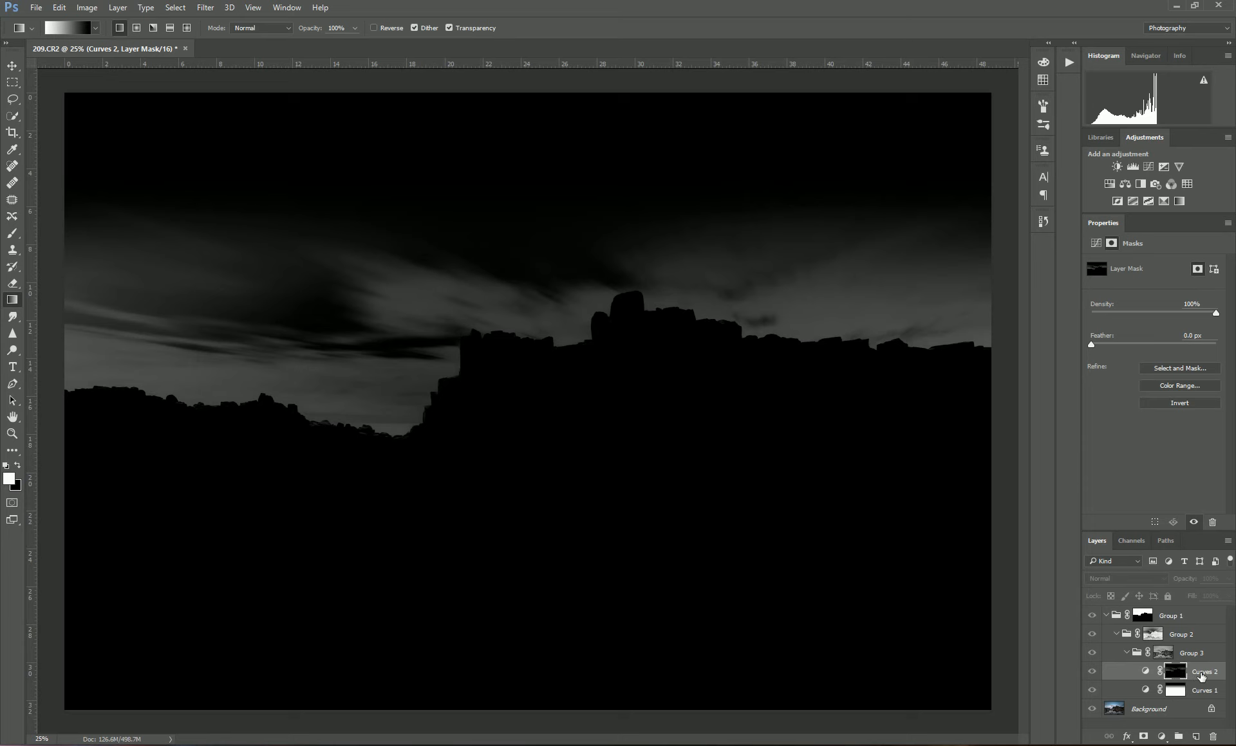
- Delete the Curves 2 layer and leave the mask overlay view
right_click(1204, 674)
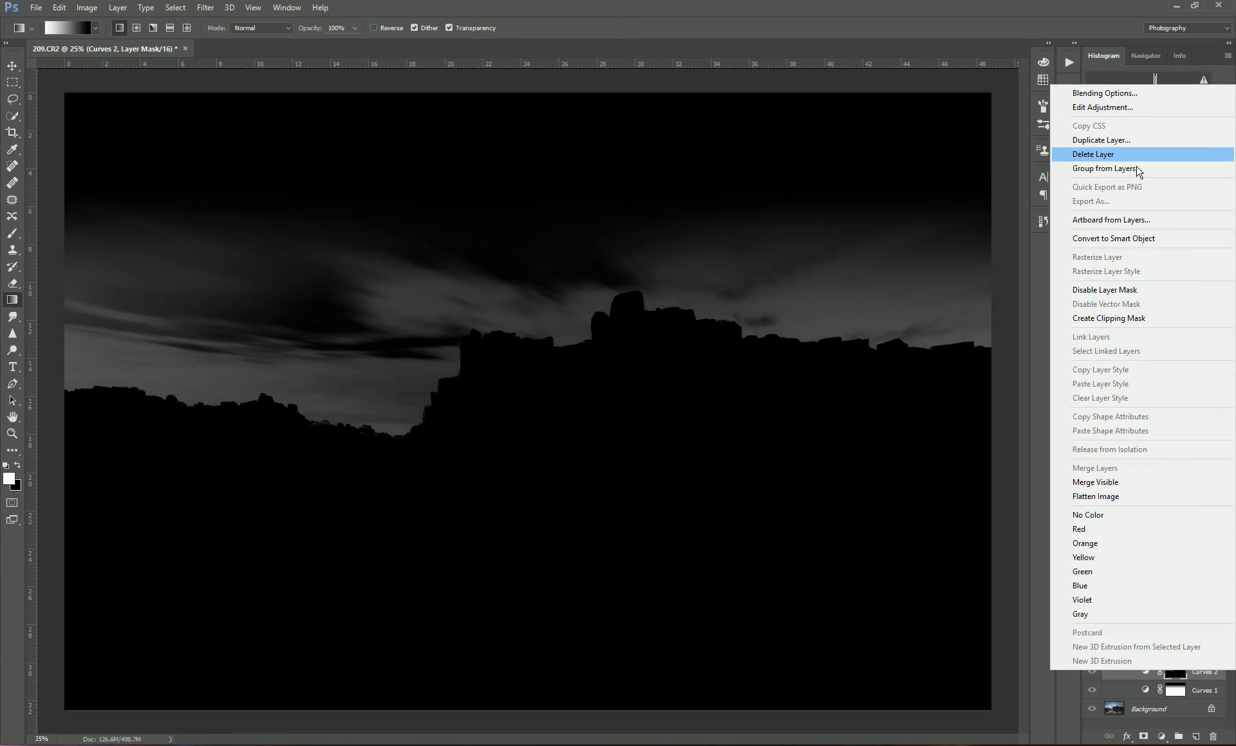
click(1170, 165)
key(alt+bracketright)
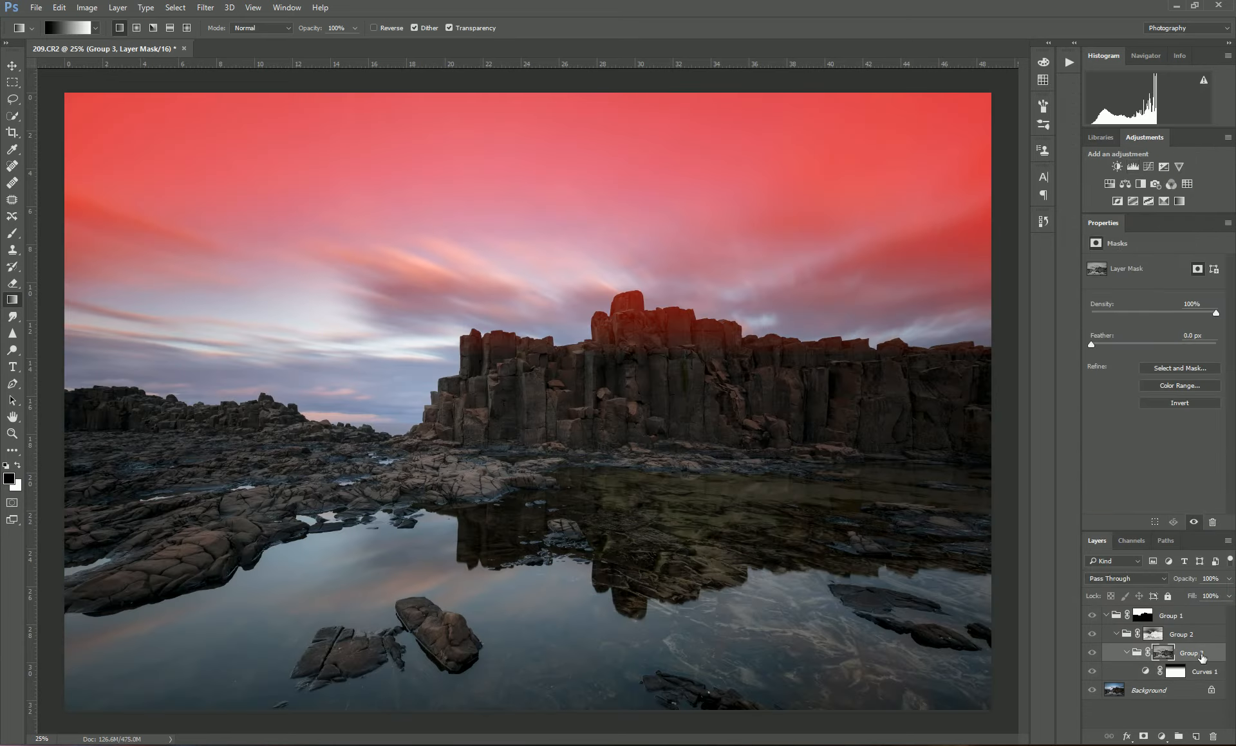
key(alt+bracketright)
key(x)
key(backslash)
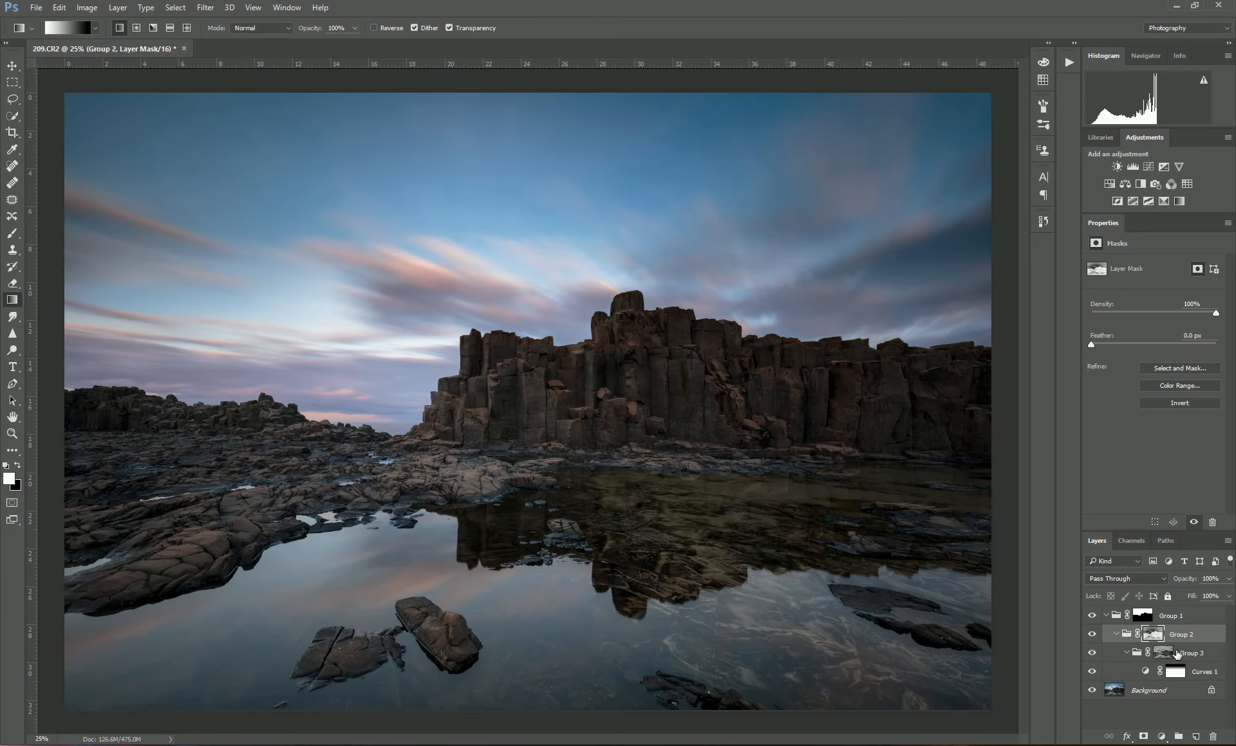
- Add a Curves adjustment directly inside Group 1 above Group 2 and darken the sky slightly, with input 135 and output 120
click(1203, 676)
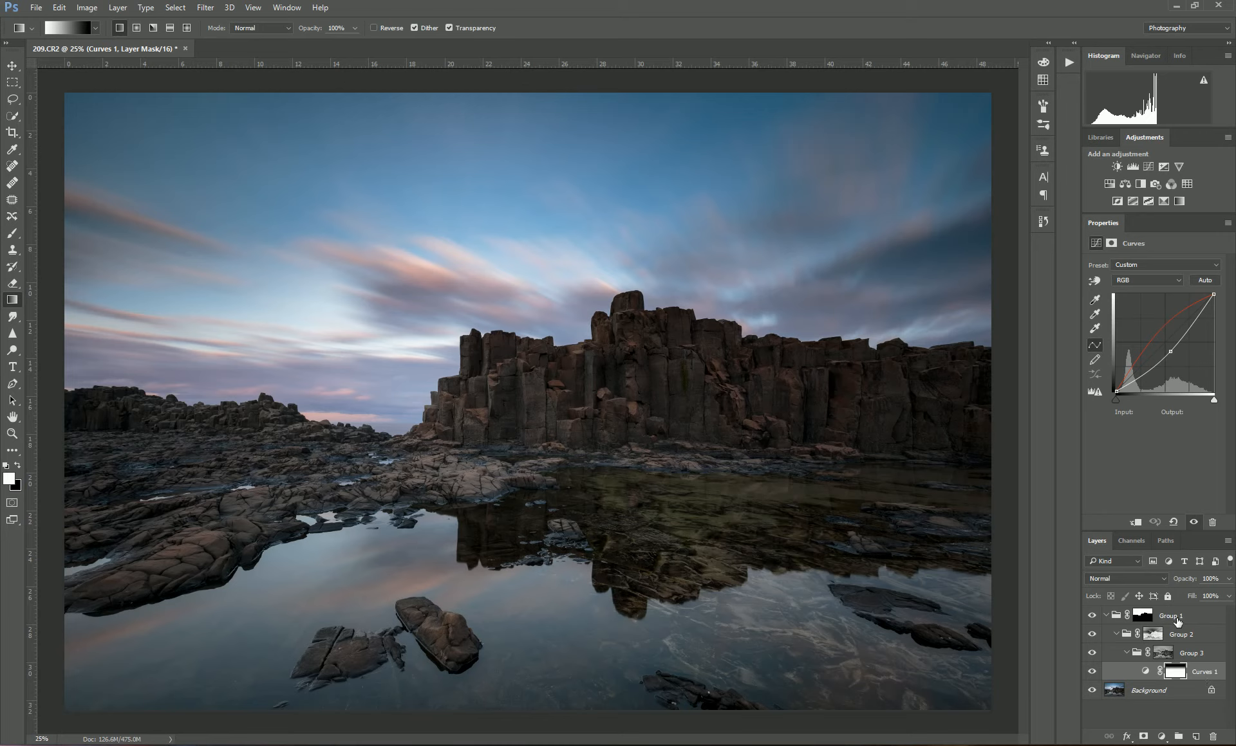
click(1177, 620)
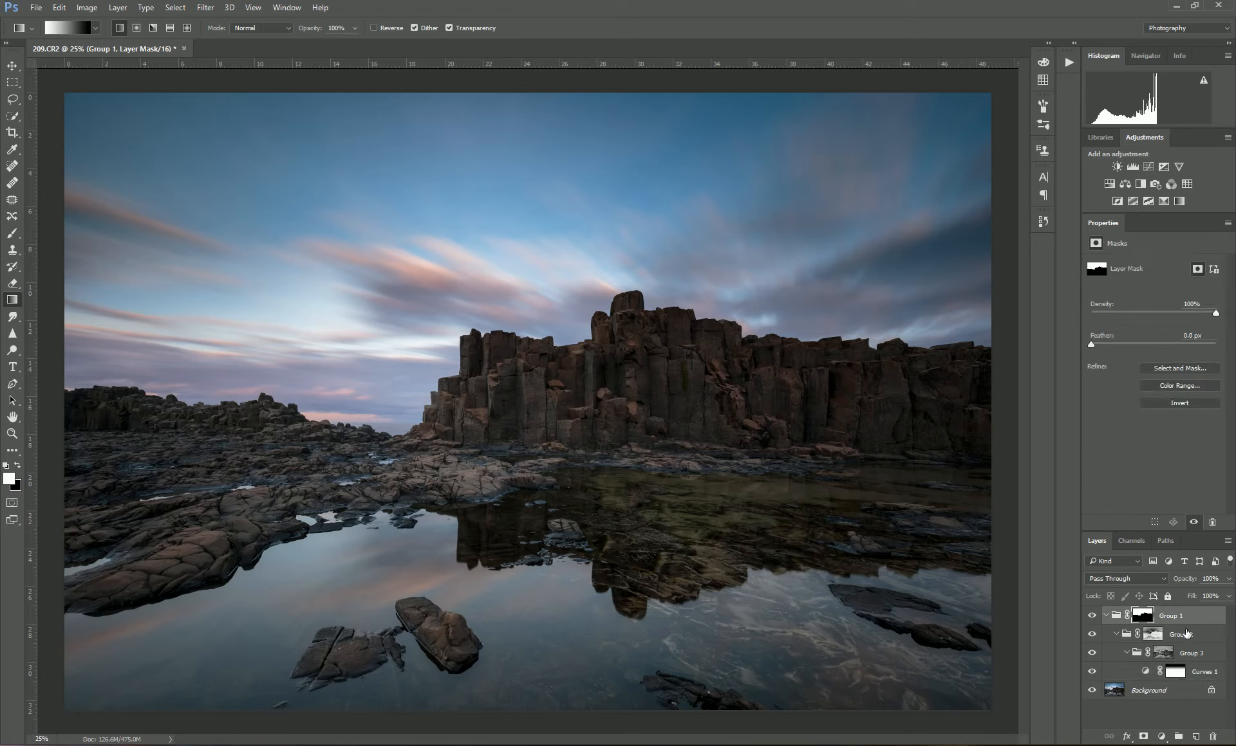
click(1183, 639)
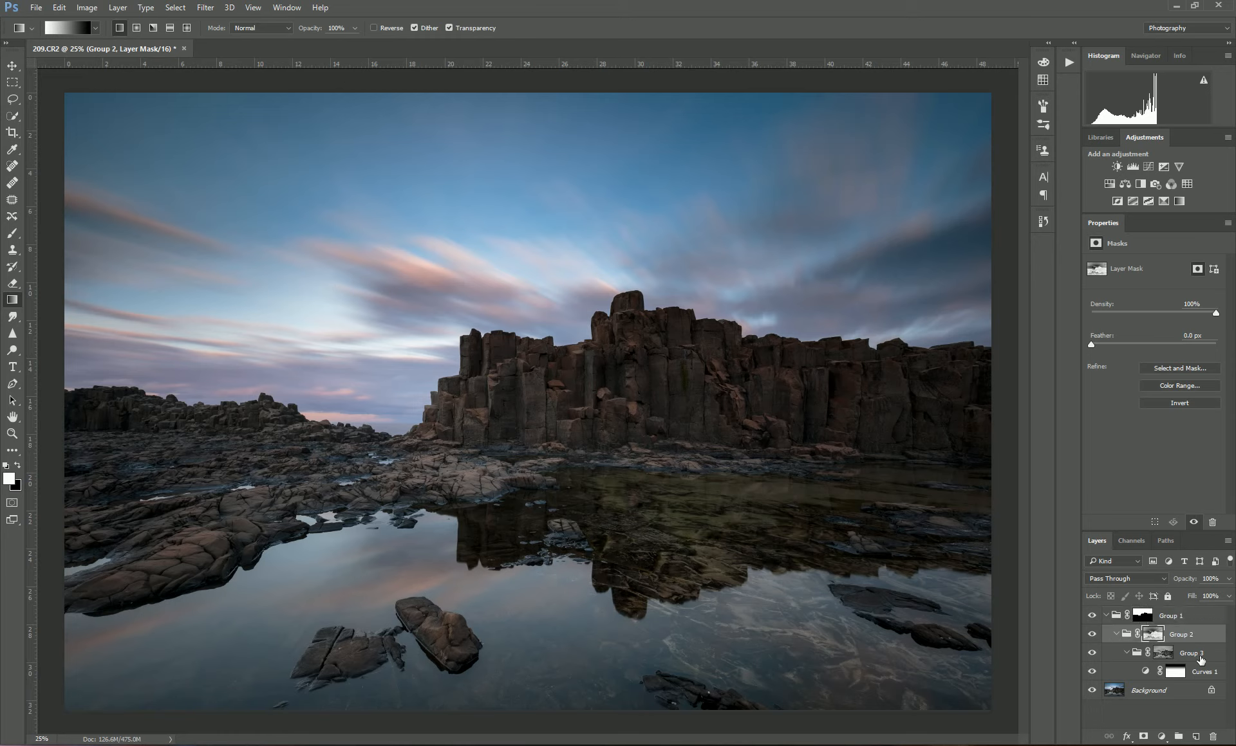
click(1180, 618)
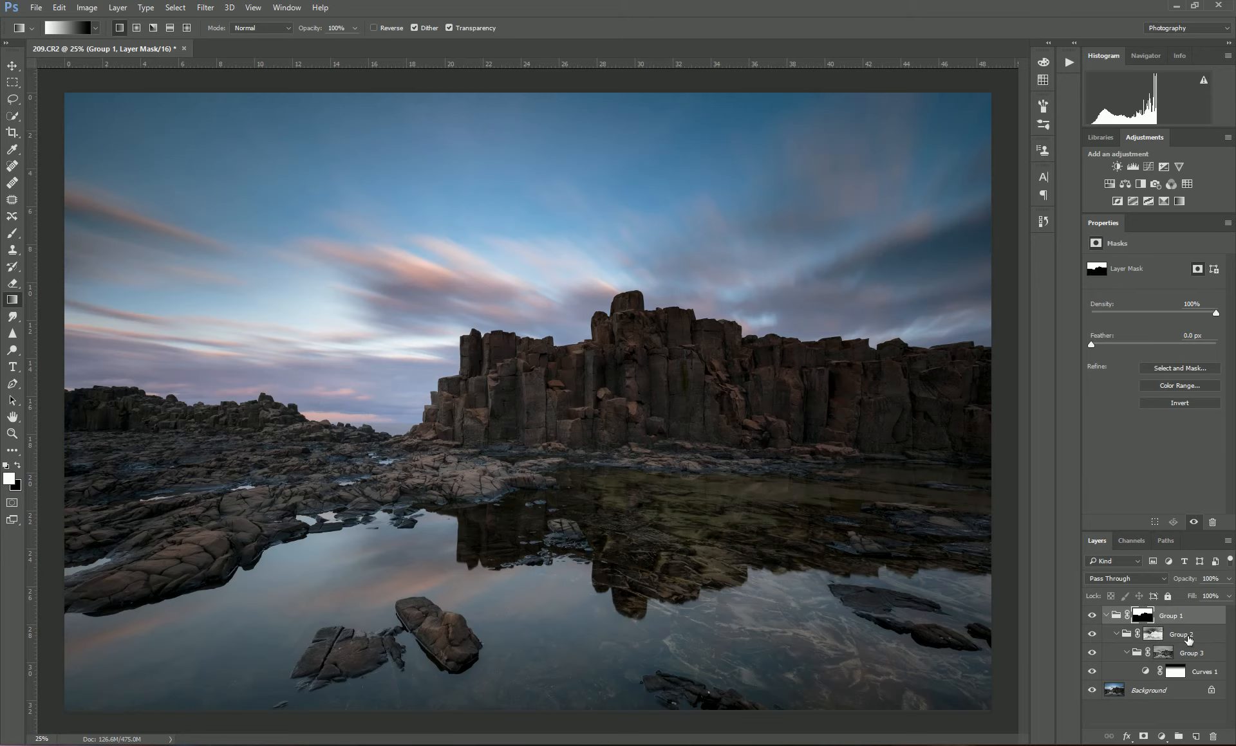
click(1148, 168)
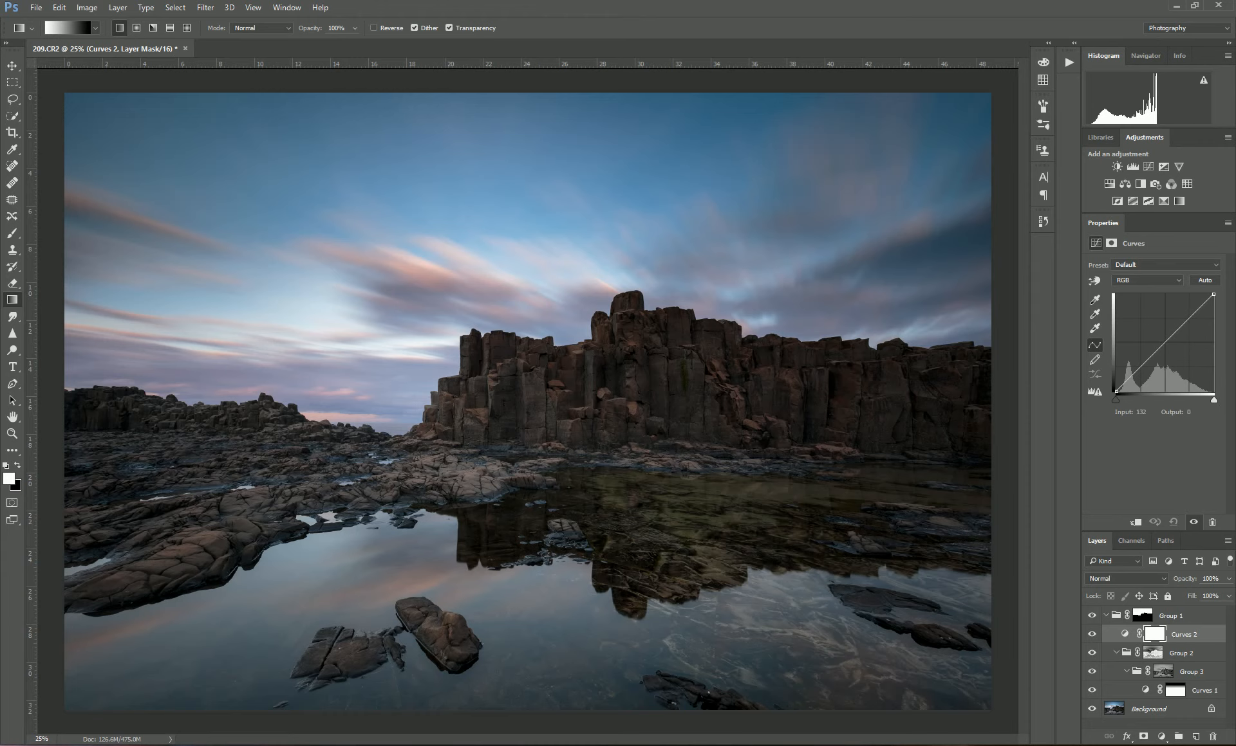
drag(1171, 345, 1173, 359)
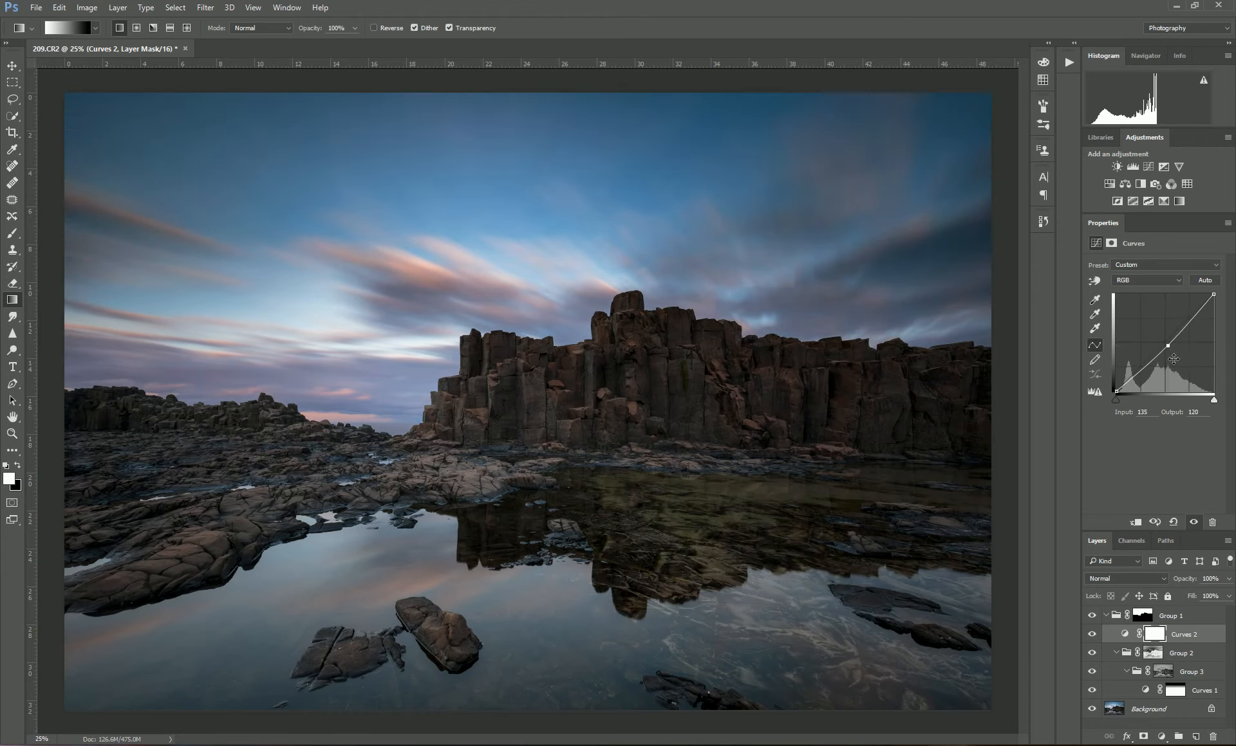
- Create a group above Group 1, copy Group 1's sky mask onto it, invert the copy and check the resulting foreground mask
click(1145, 618)
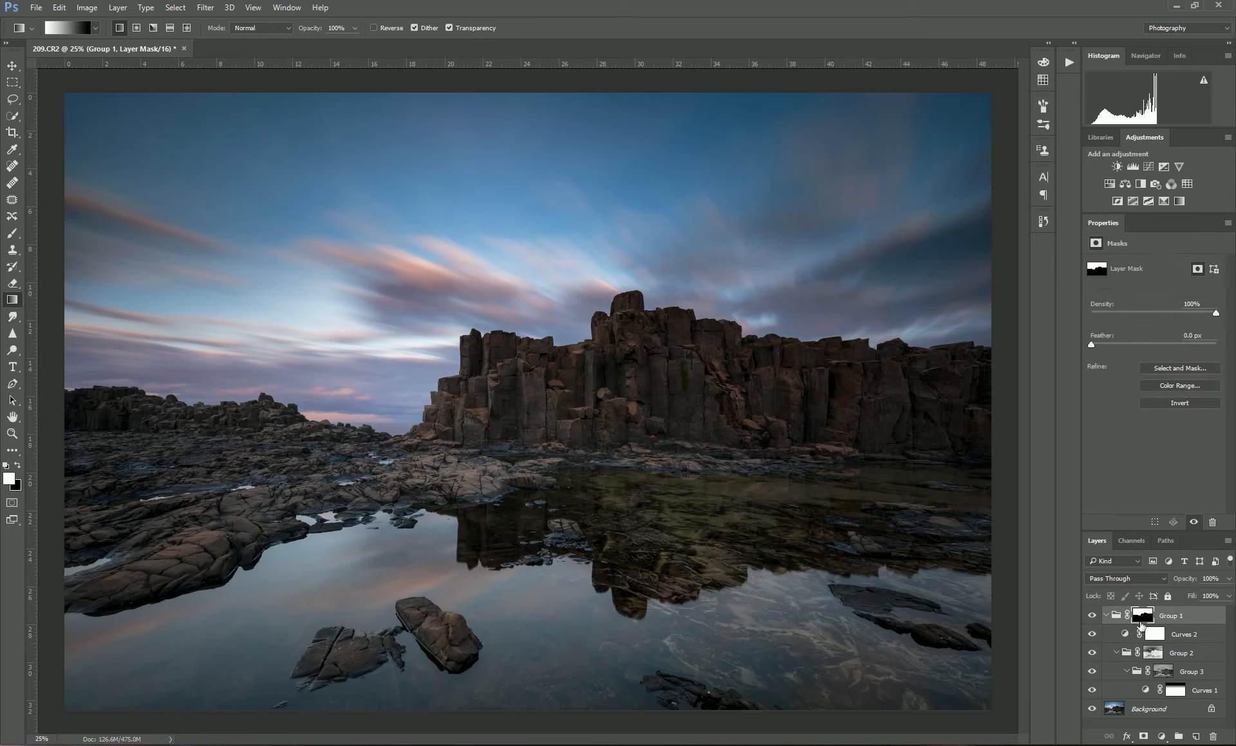
click(1186, 738)
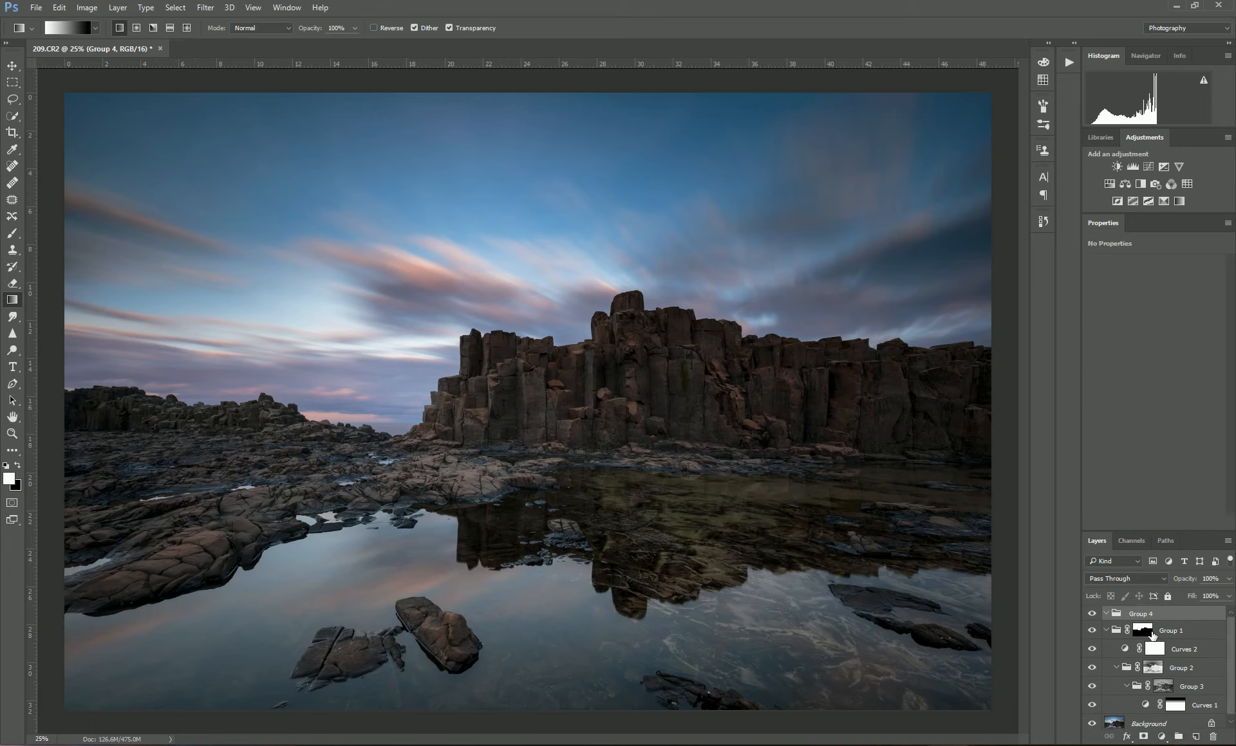
drag(1154, 632, 1148, 619)
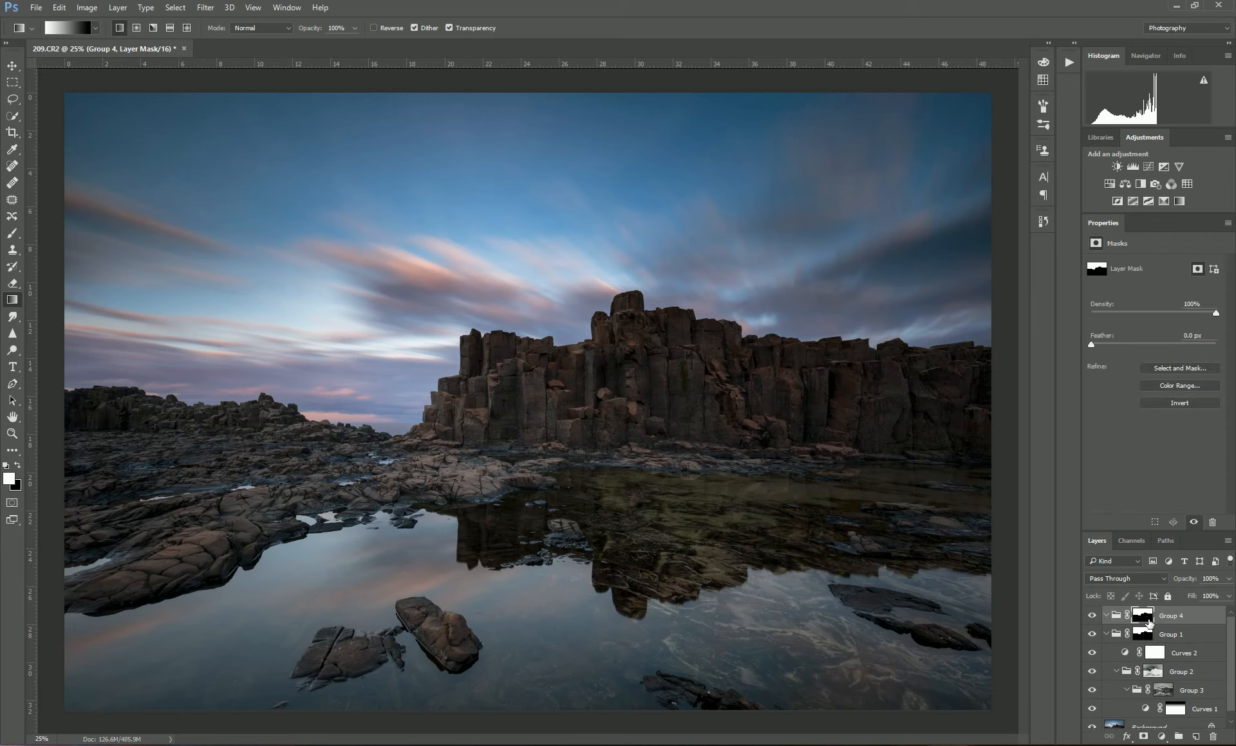
alt+click(1149, 620)
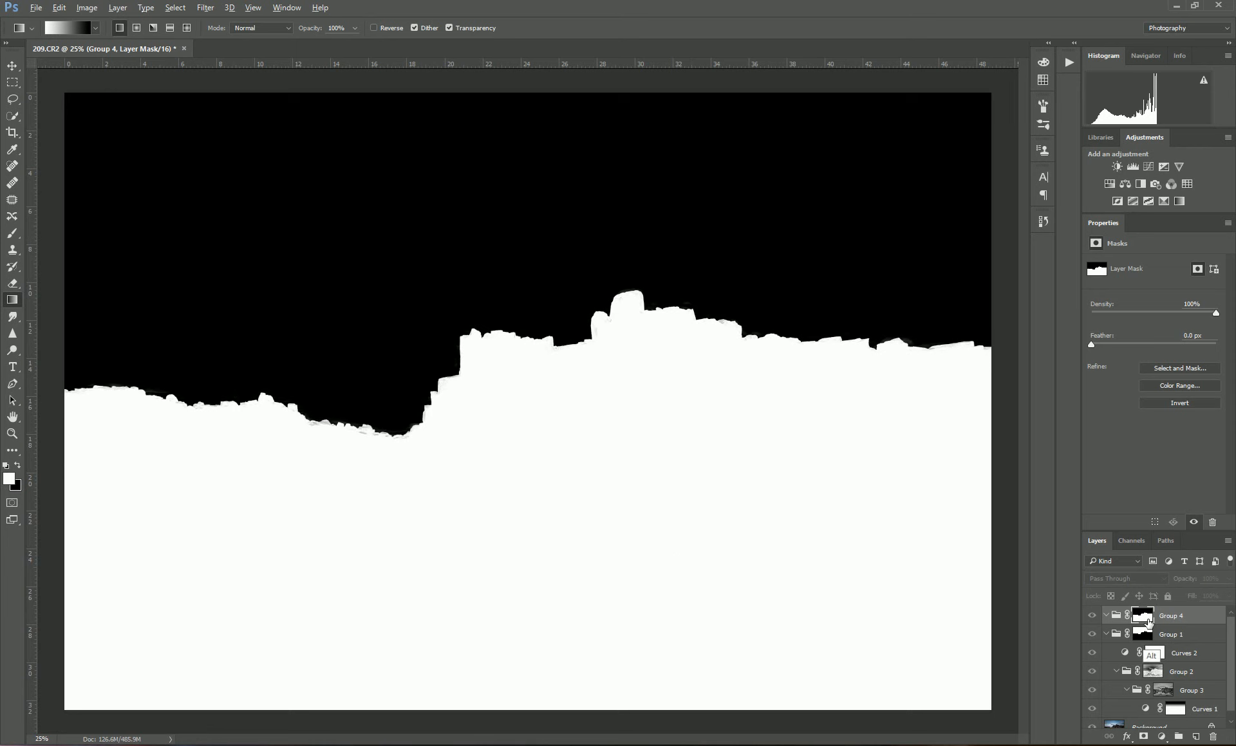
alt+click(1148, 622)
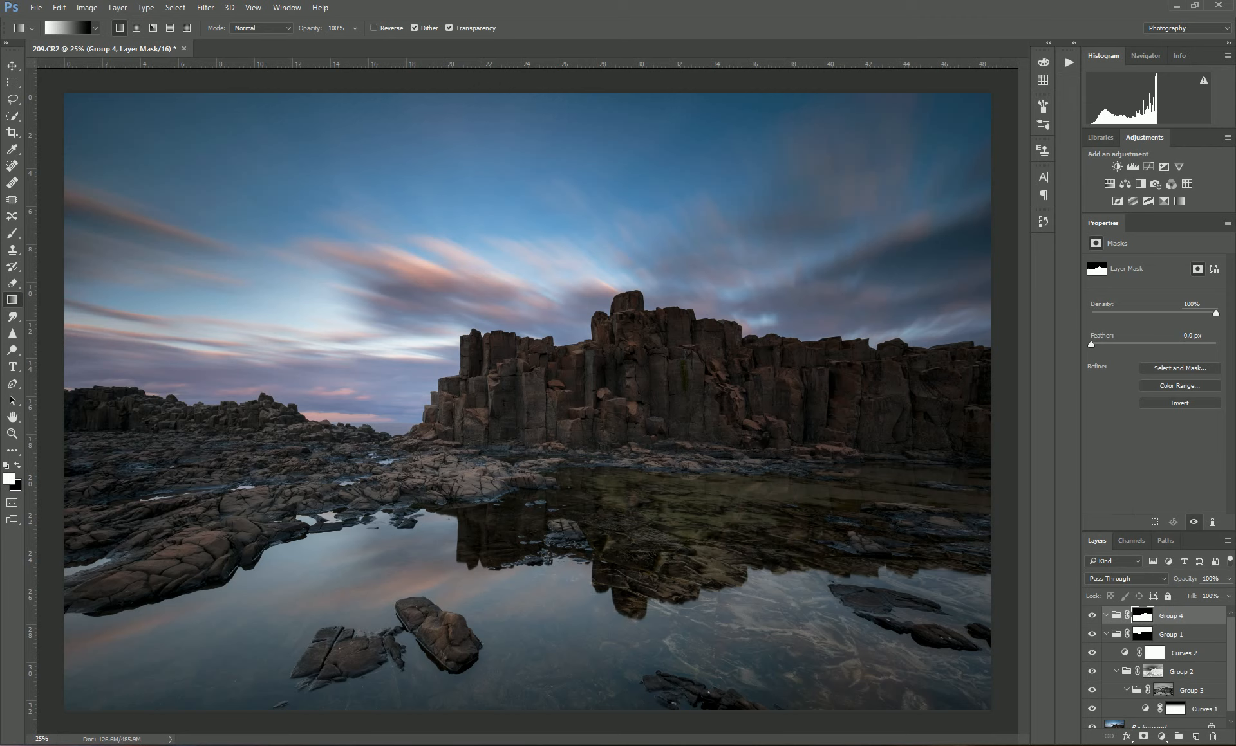
- Examine the saved luminosity mask channels Alpha 1 to Alpha 5 to choose one for the foreground
click(1141, 547)
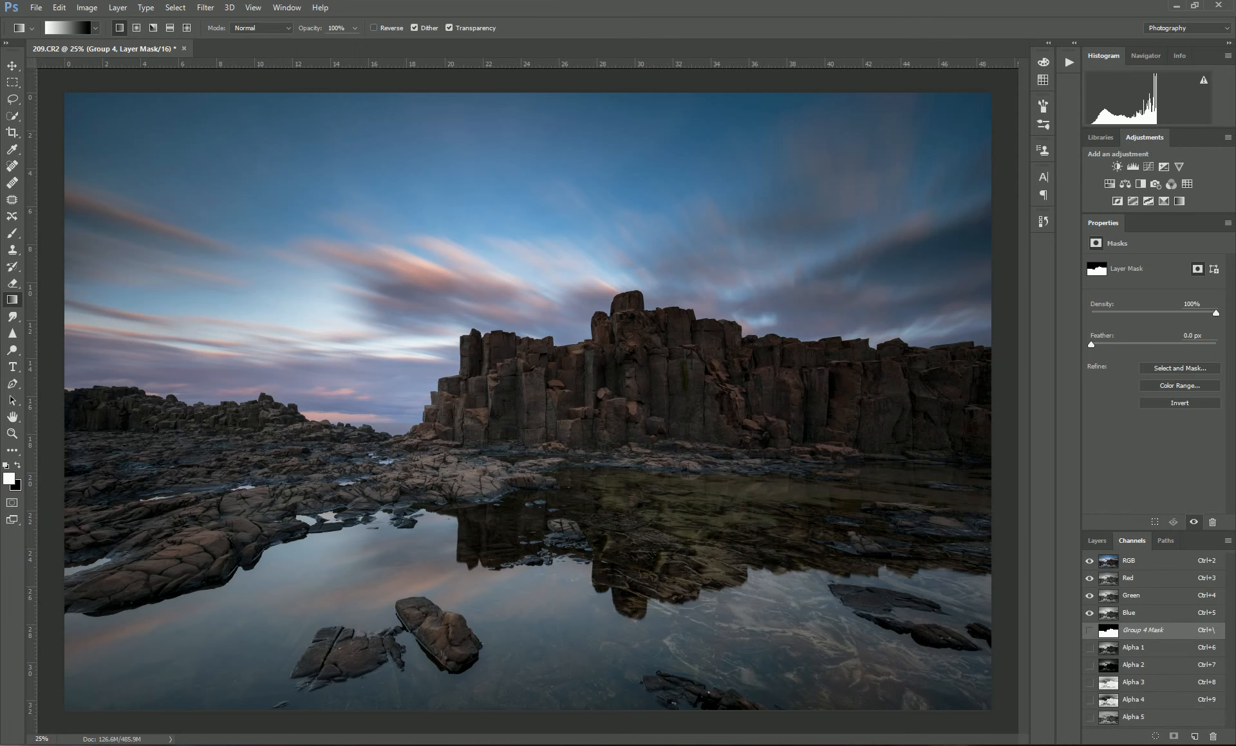
click(1145, 651)
click(1142, 668)
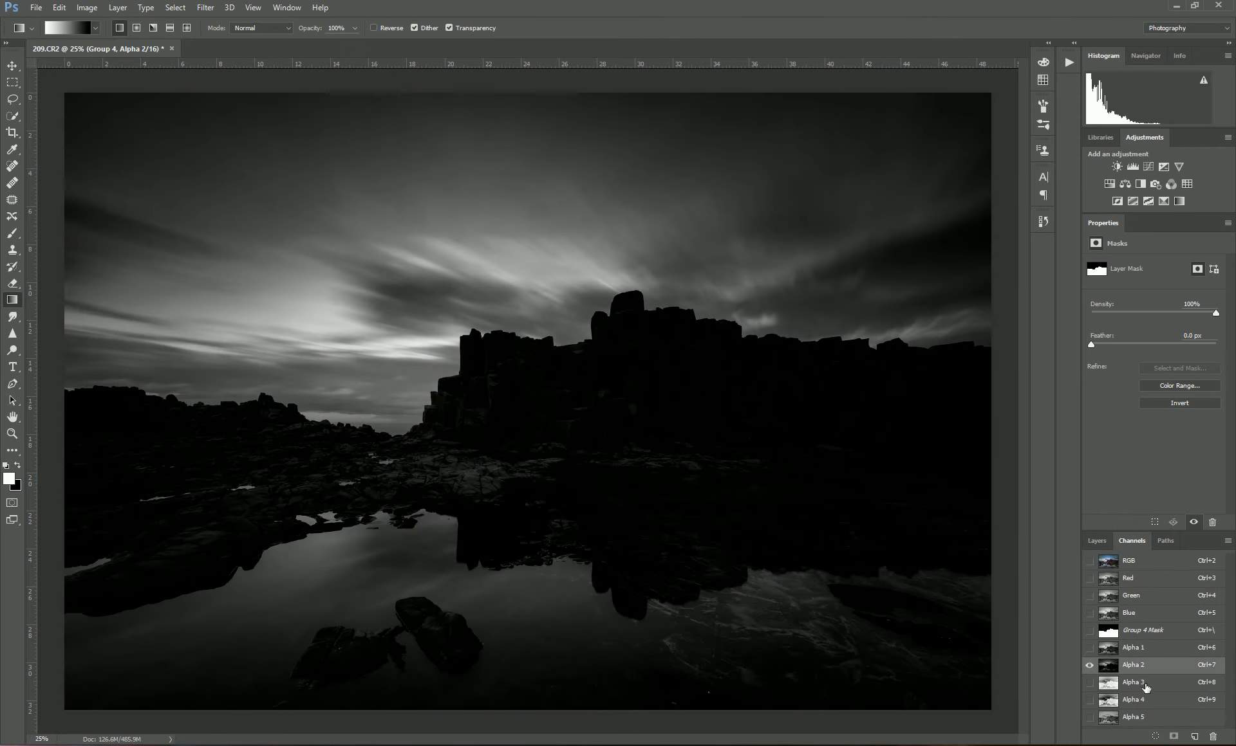
click(1147, 686)
click(1149, 706)
click(1151, 720)
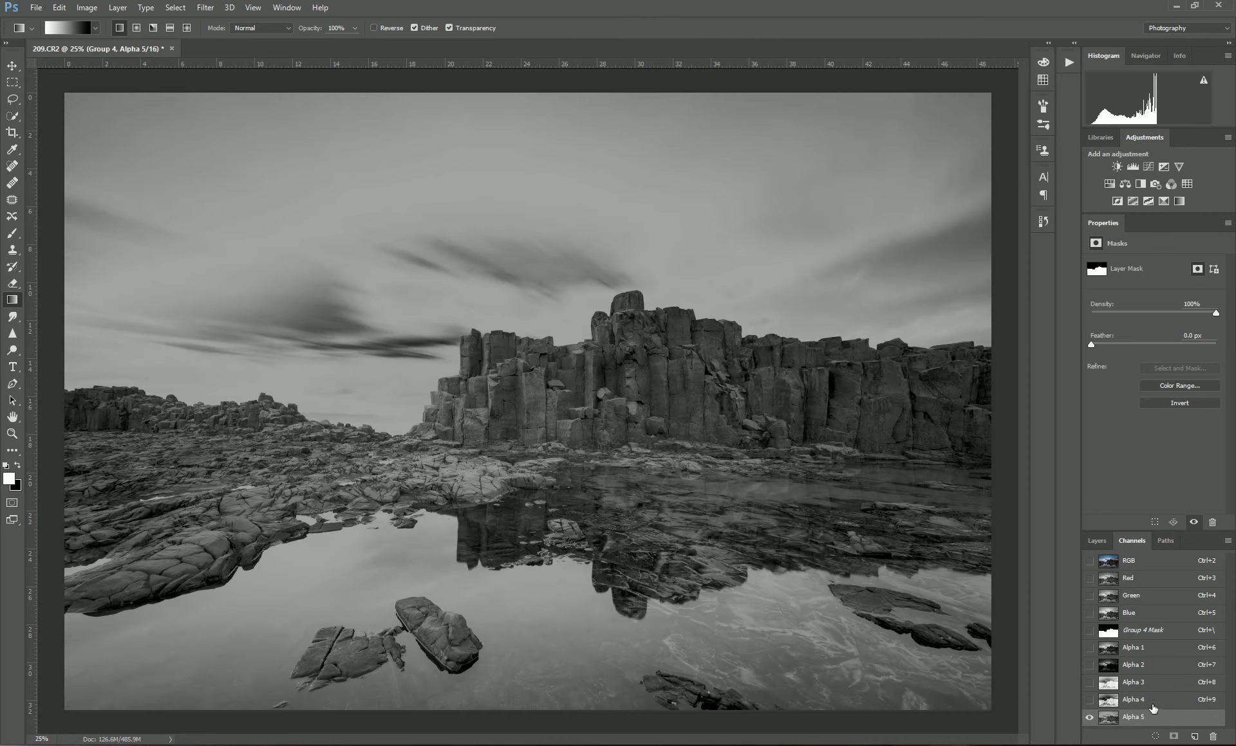
click(1152, 706)
click(1152, 685)
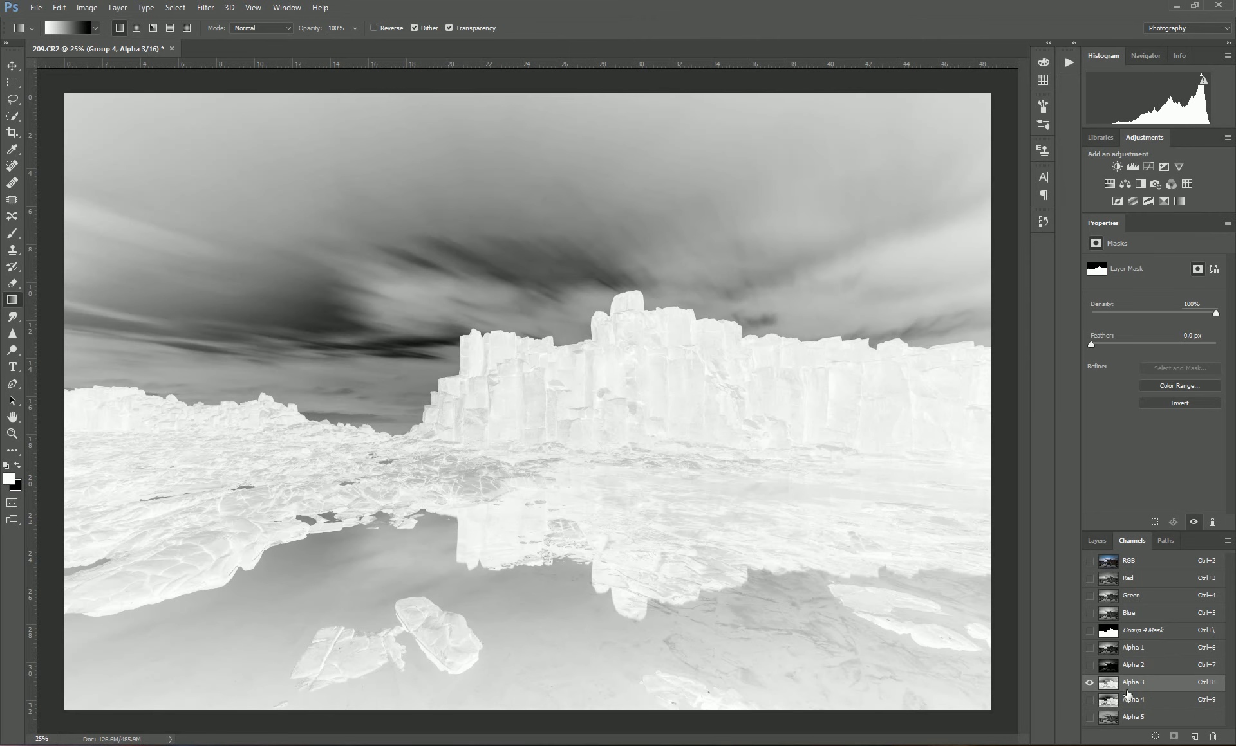
- Load the Alpha 1 channel as a selection and create a group masked by it above Group 4
click(1143, 654)
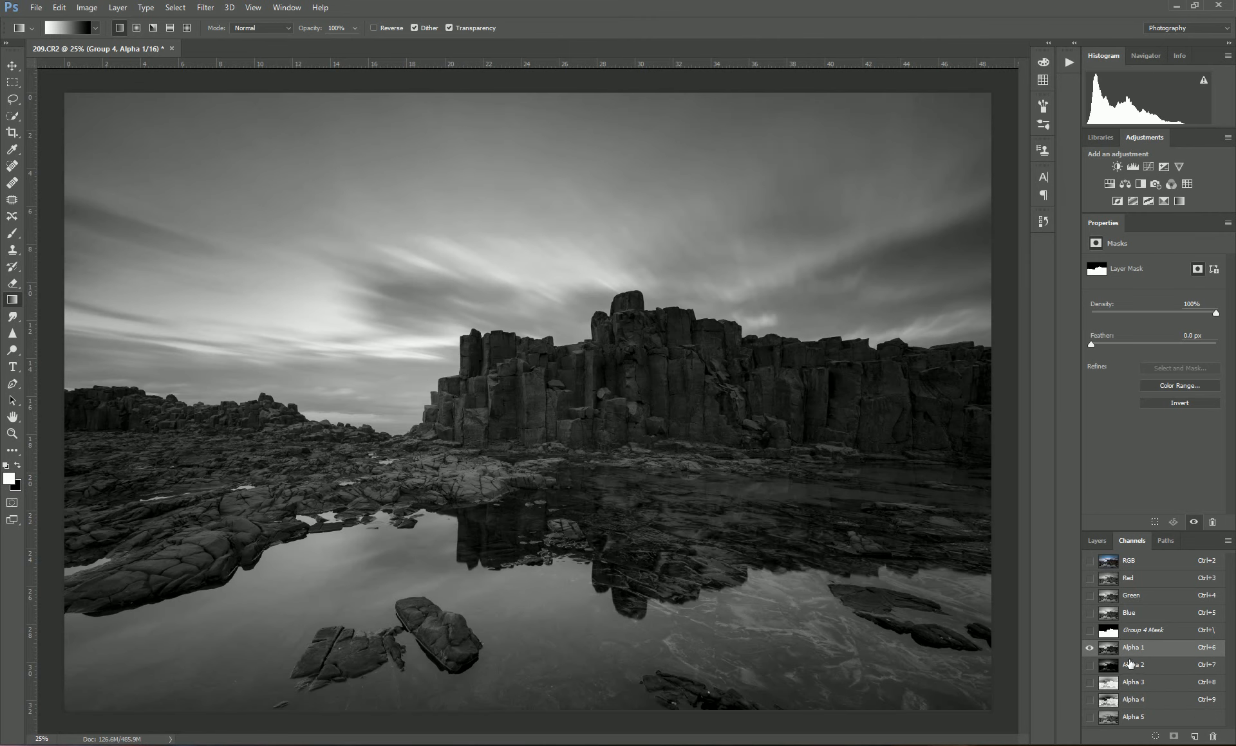
ctrl+click(1108, 683)
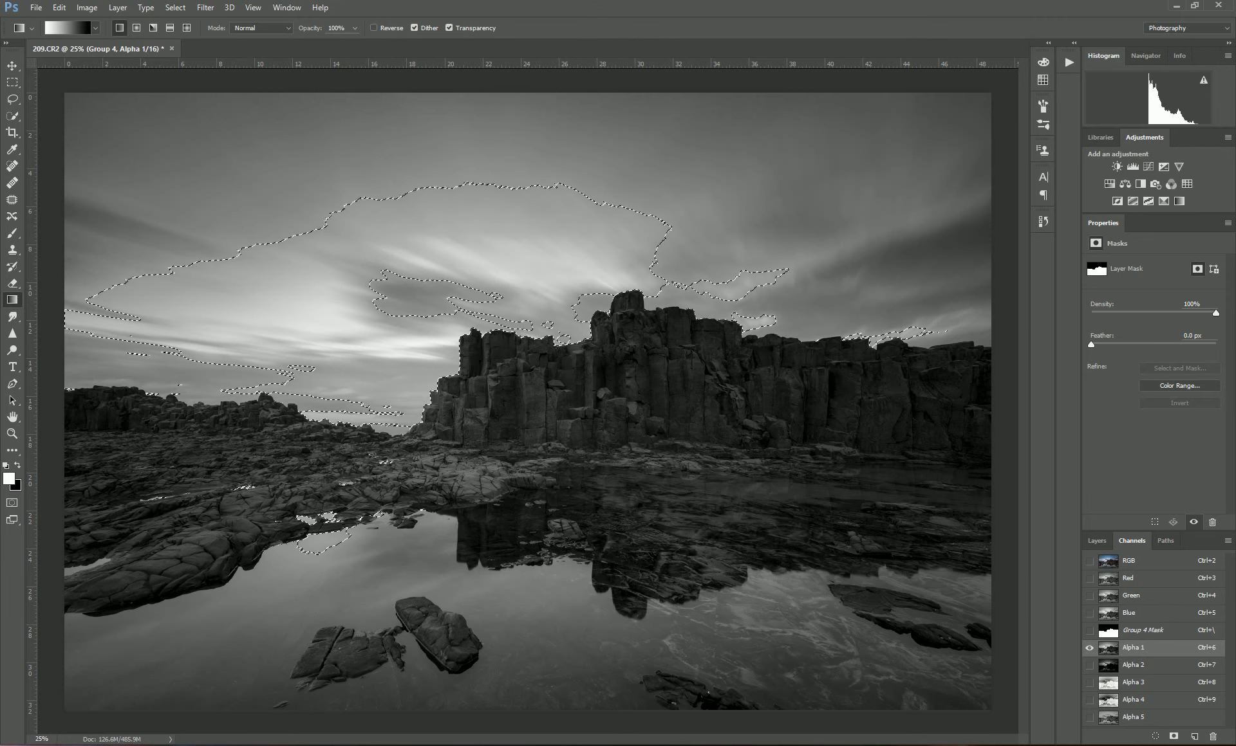
click(1109, 545)
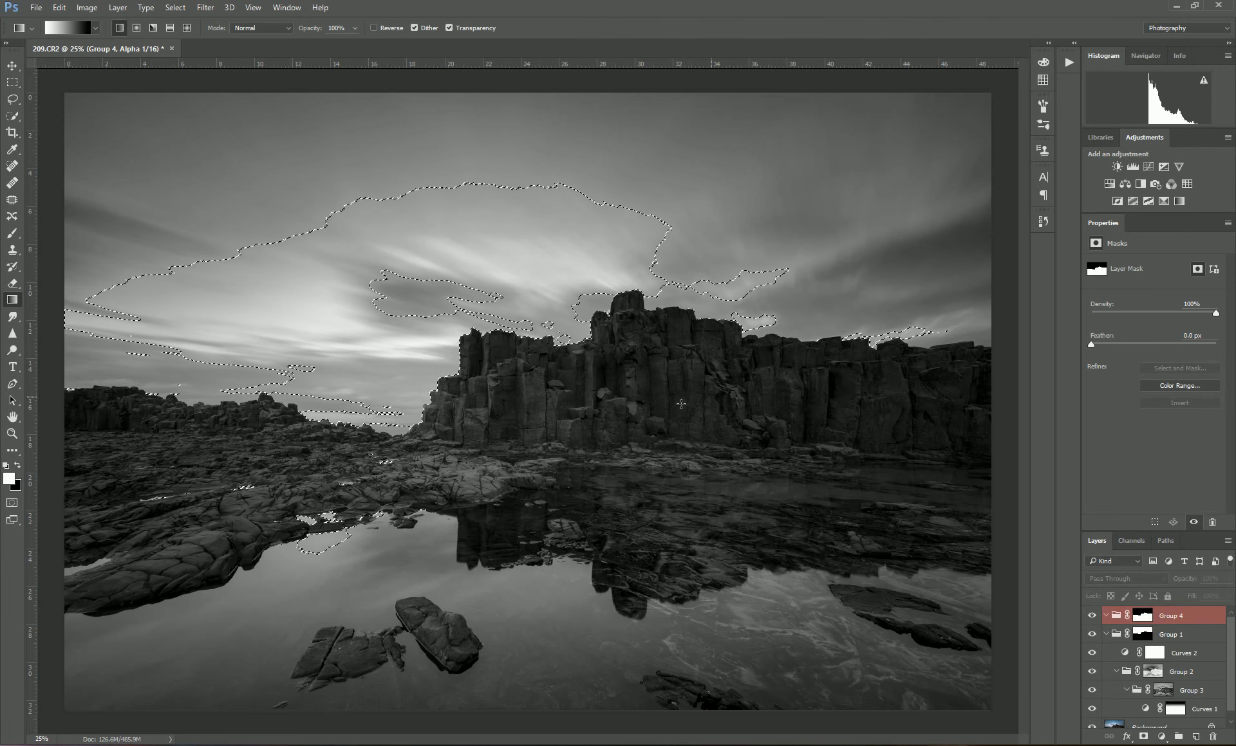
click(1178, 737)
click(1143, 737)
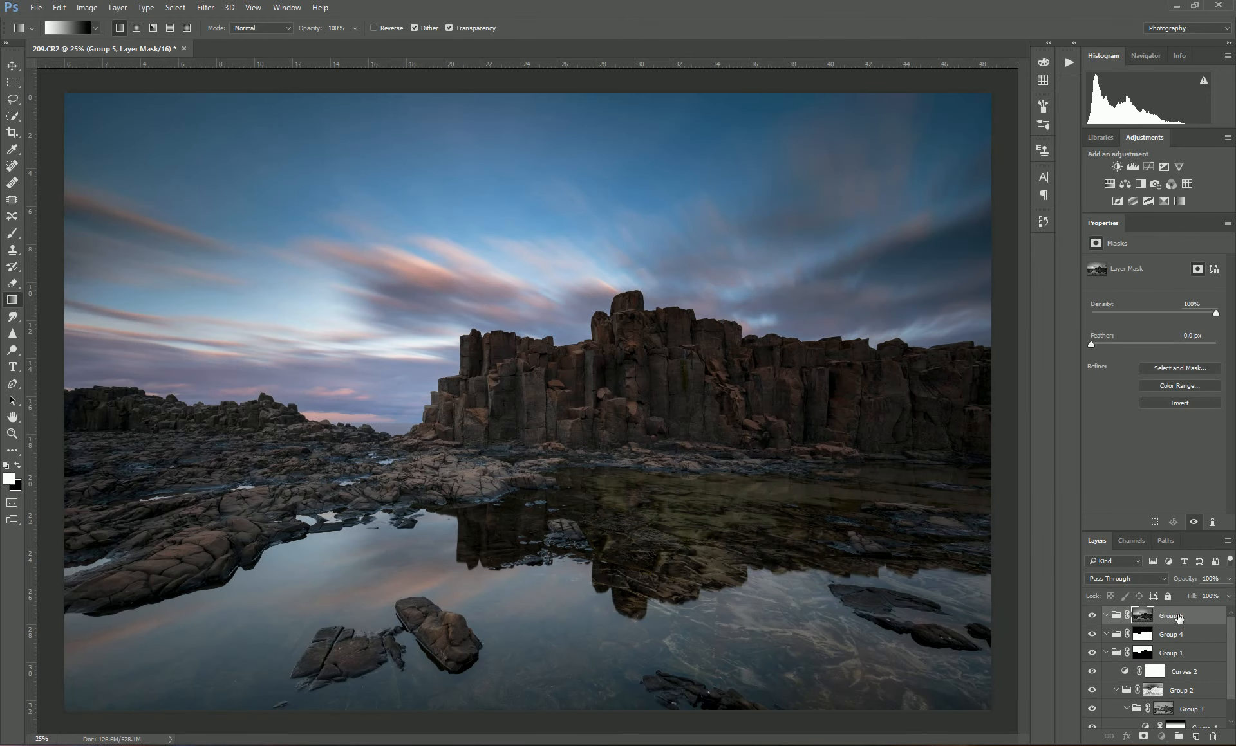
- Nest Group 5 inside Group 4 and add a Curves adjustment in it that brightens the foreground, with input 99 and output 163
drag(1179, 623, 1181, 638)
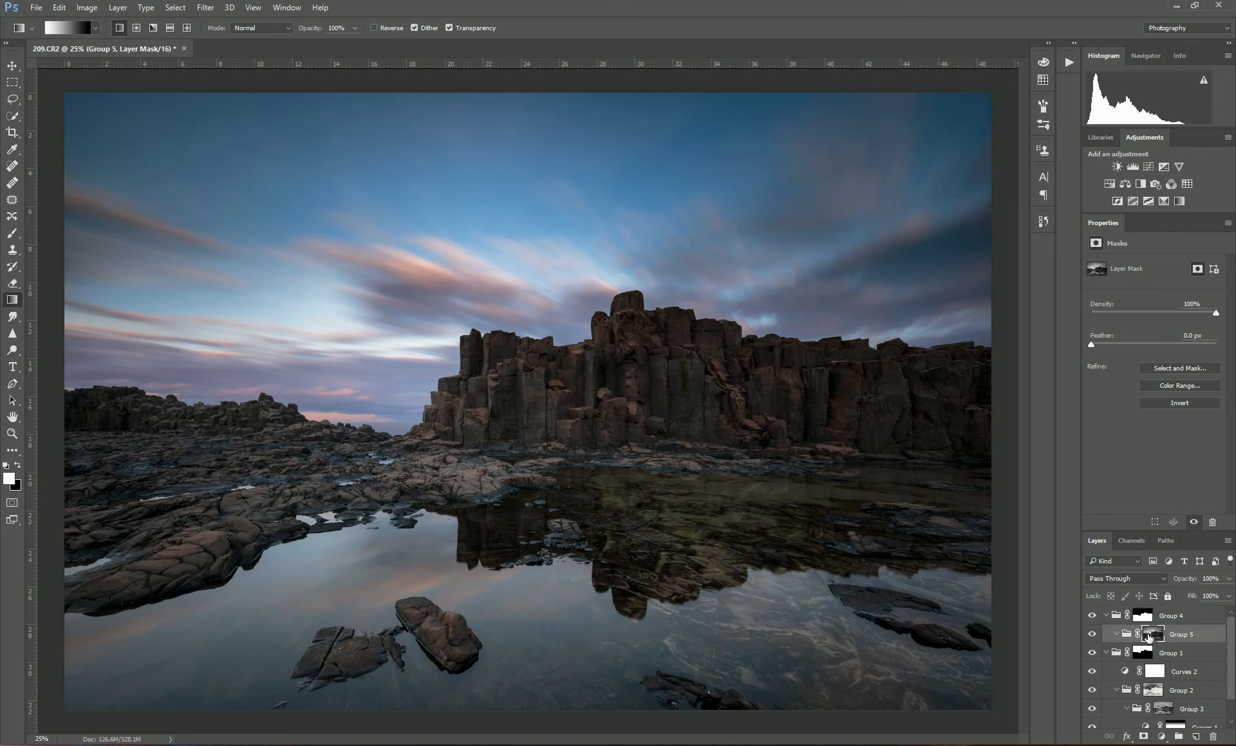
click(1163, 167)
drag(1168, 359, 1160, 335)
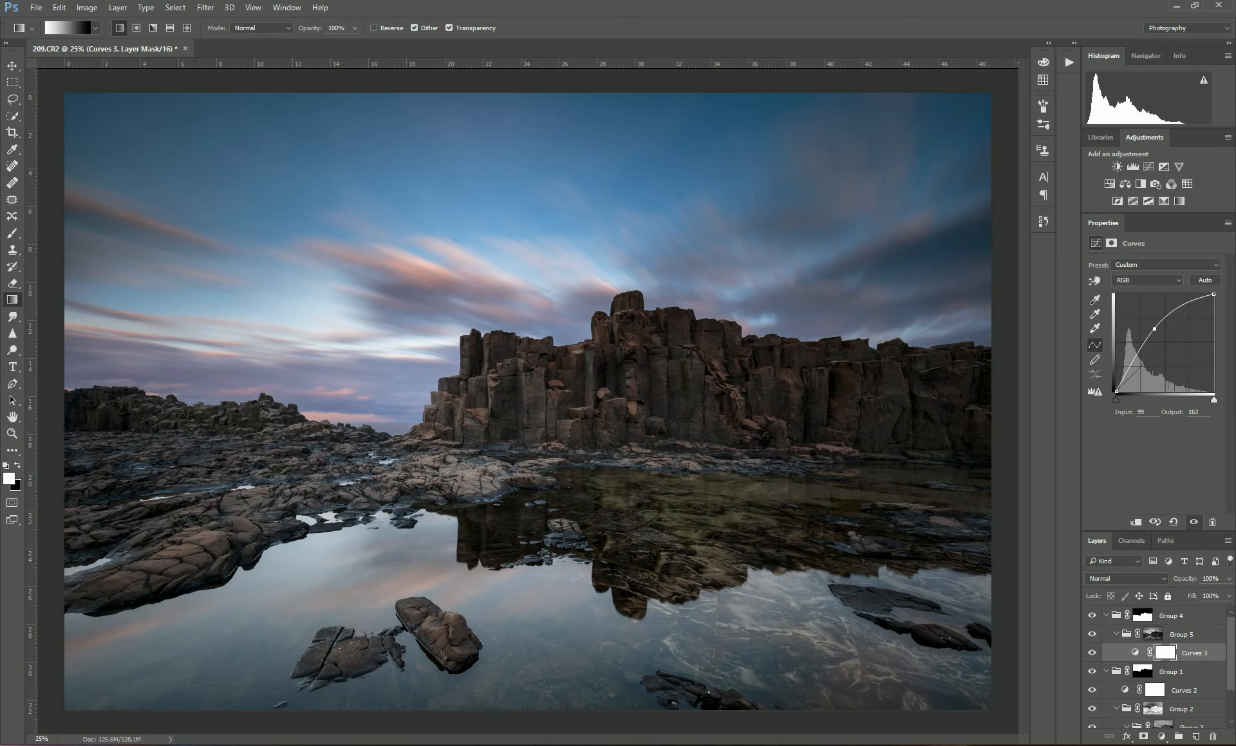
scroll(1178, 644, down, 3)
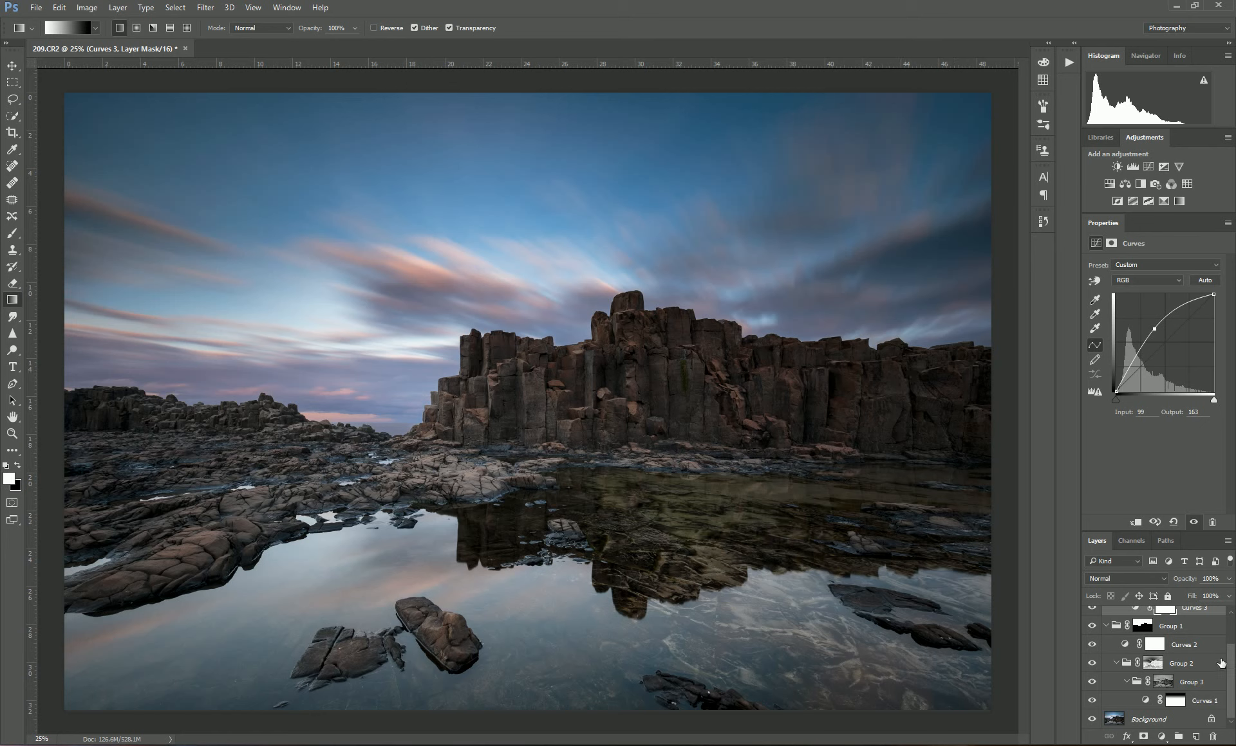
scroll(1159, 669, up, 3)
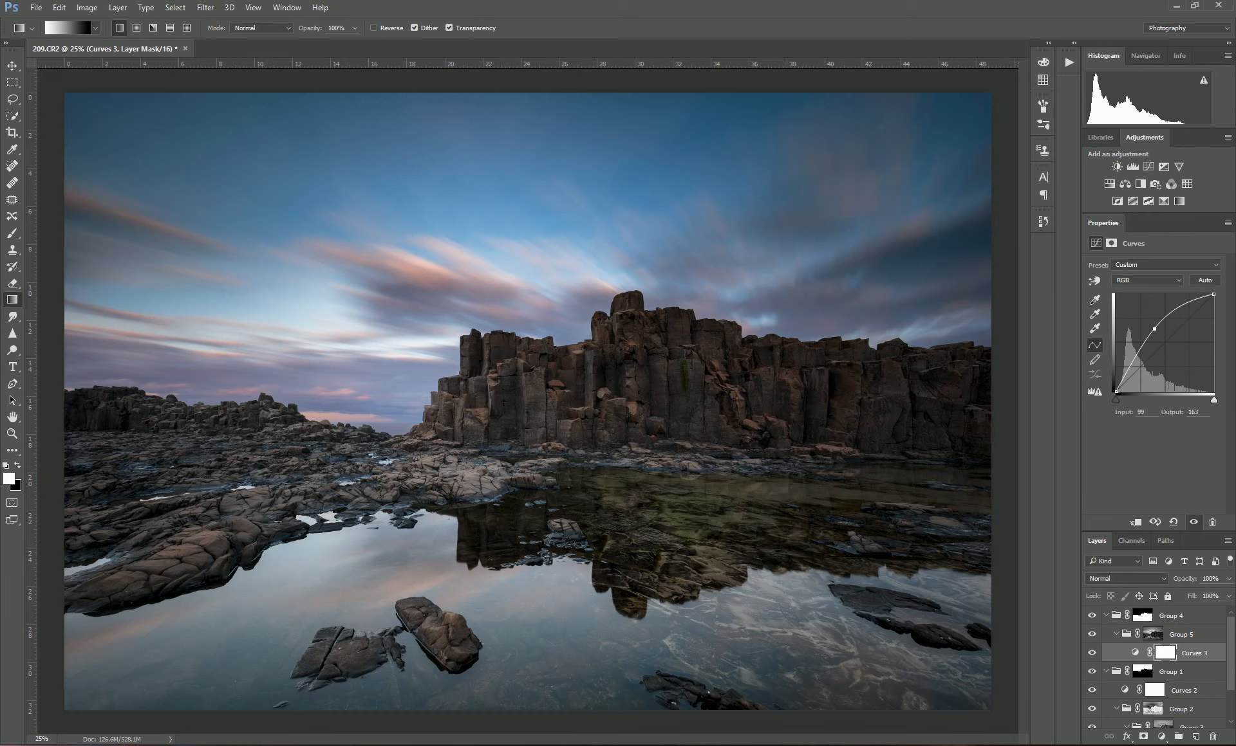
scroll(1155, 663, down, 2)
scroll(1155, 666, up, 2)
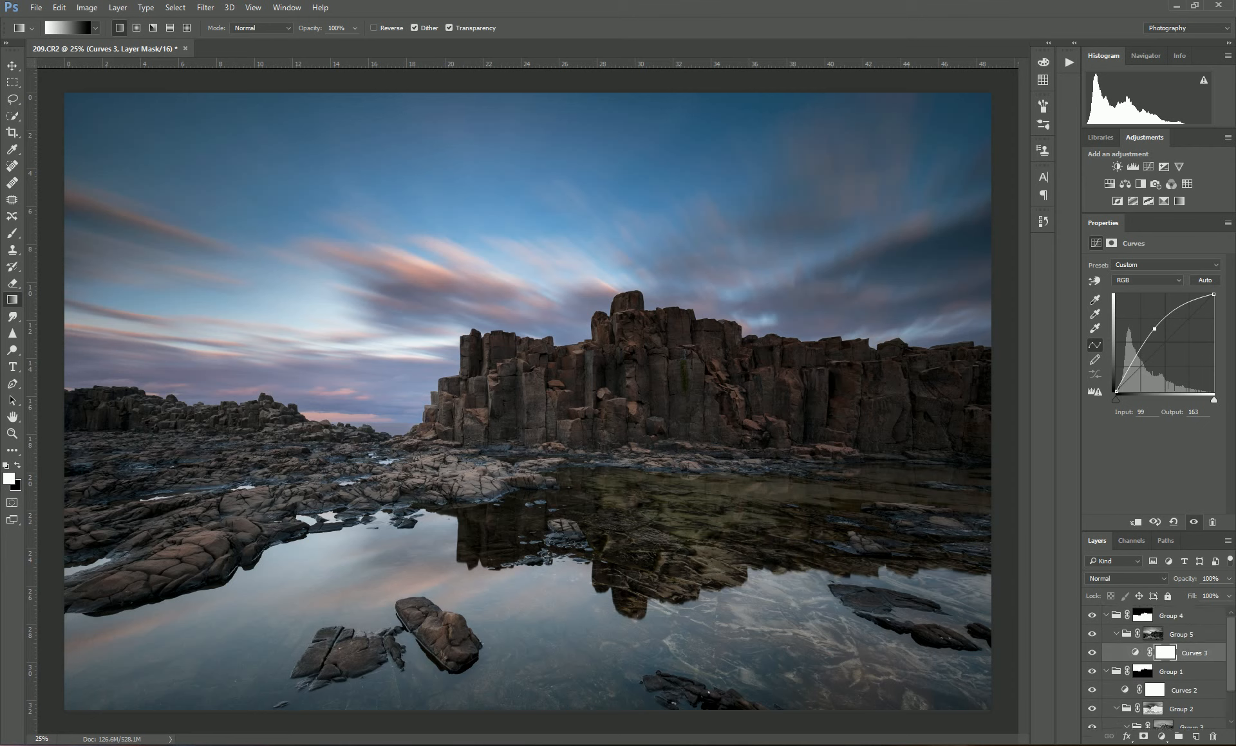